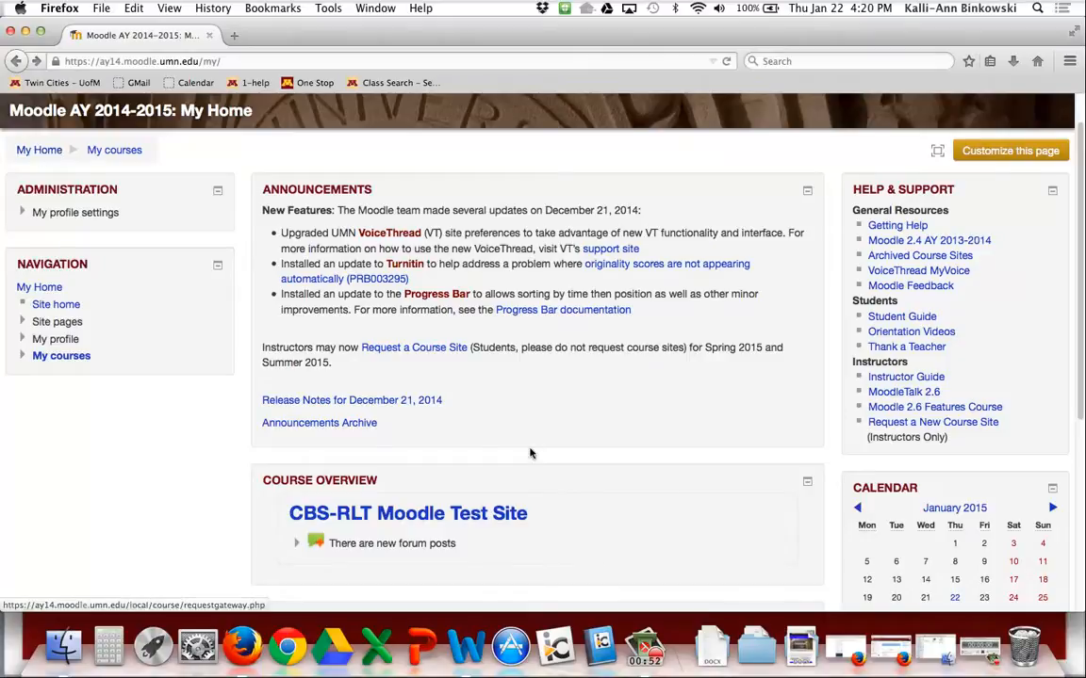
- Open the Reflection 42 - Audio assignment in the CBS-RLT Moodle Test Site and start creating a new VoiceThread for it
left_click(877, 648)
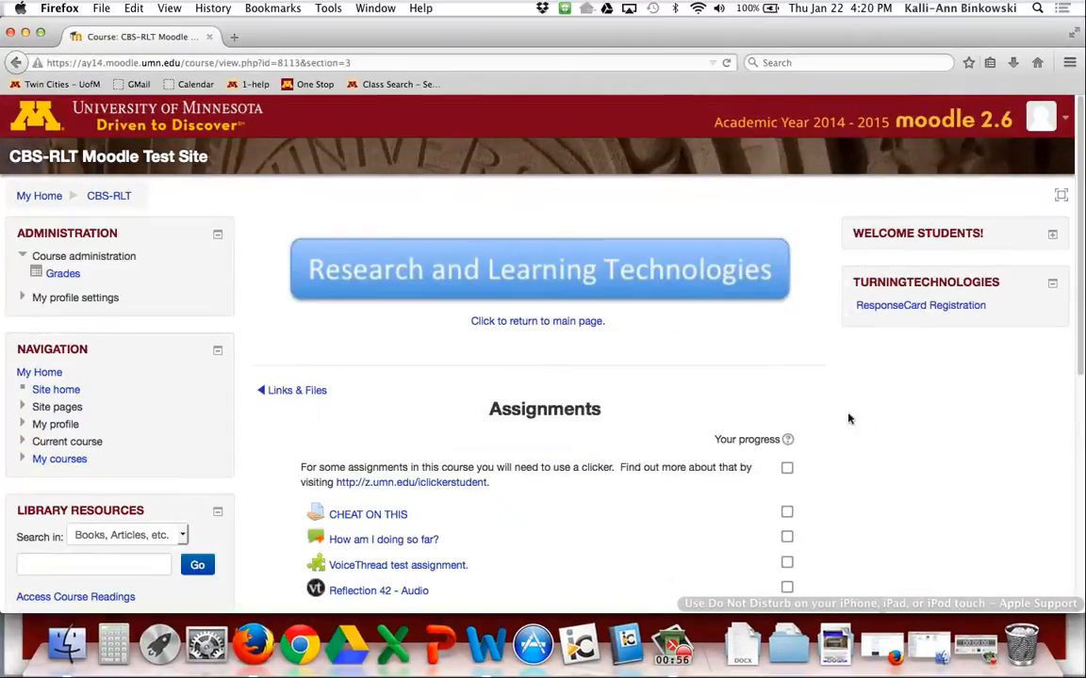
scroll(628, 512, "down", 3)
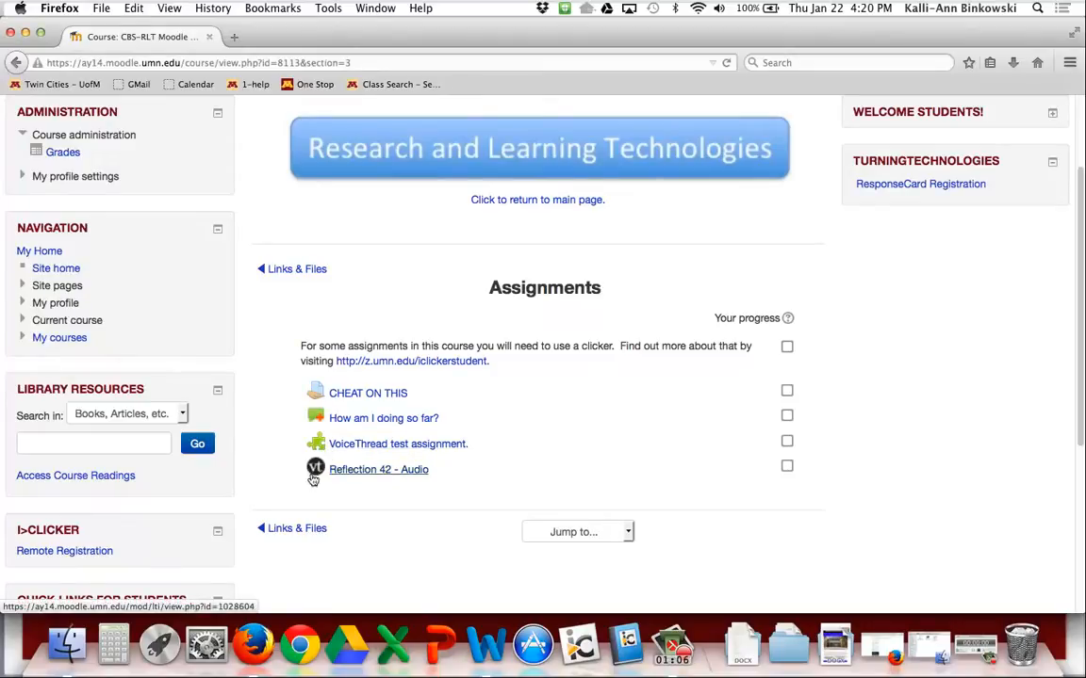
left_click(370, 476)
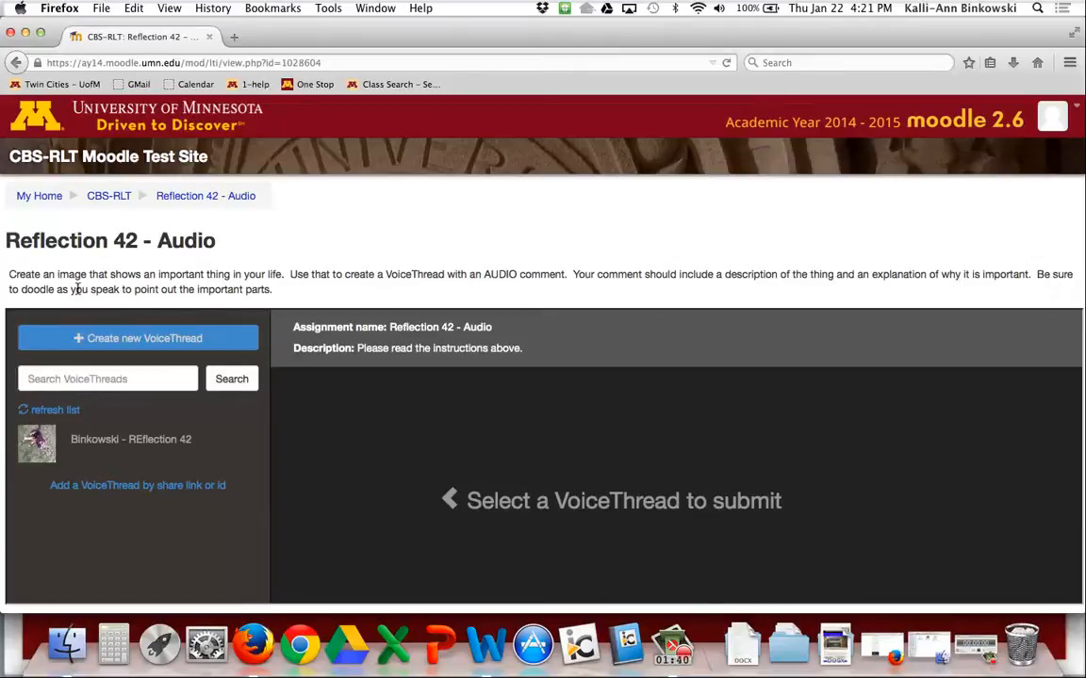
left_click(126, 341)
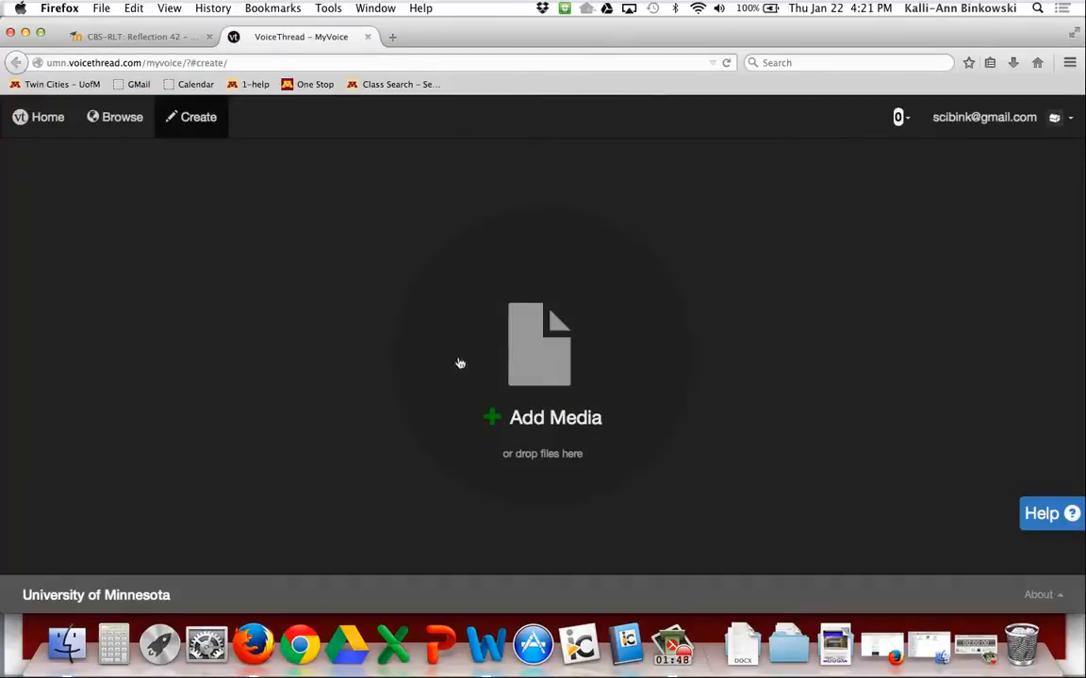
- Add My photo.jpg, My document.docx and My Powerpoint.pptx from the My practice documents folder to the new VoiceThread
left_click(965, 651)
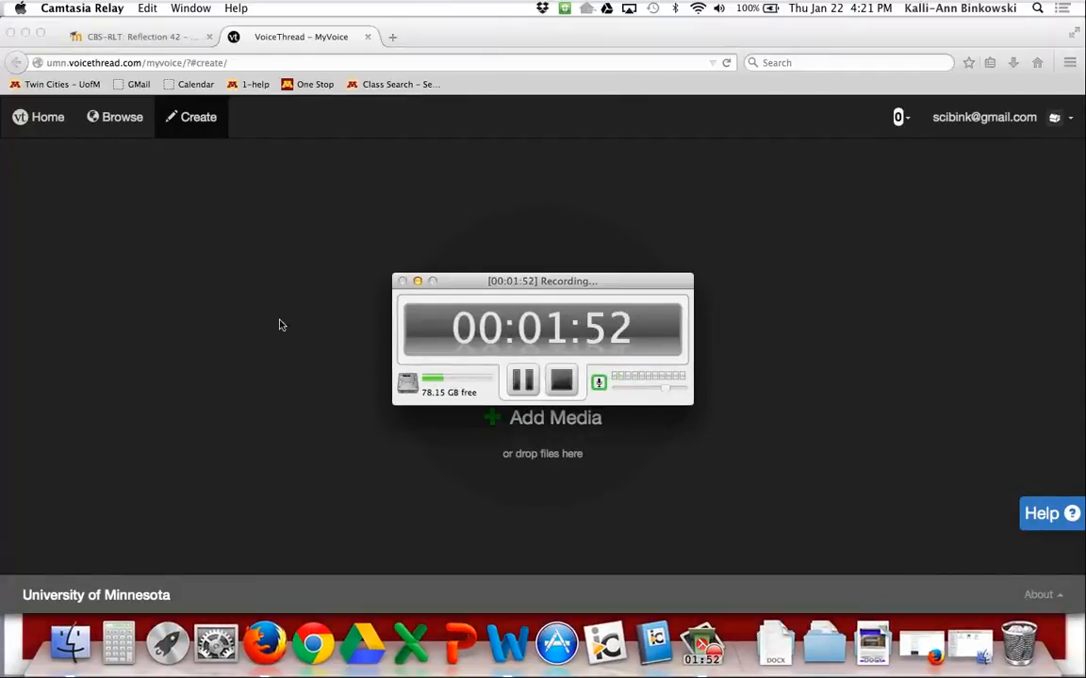
left_click(418, 281)
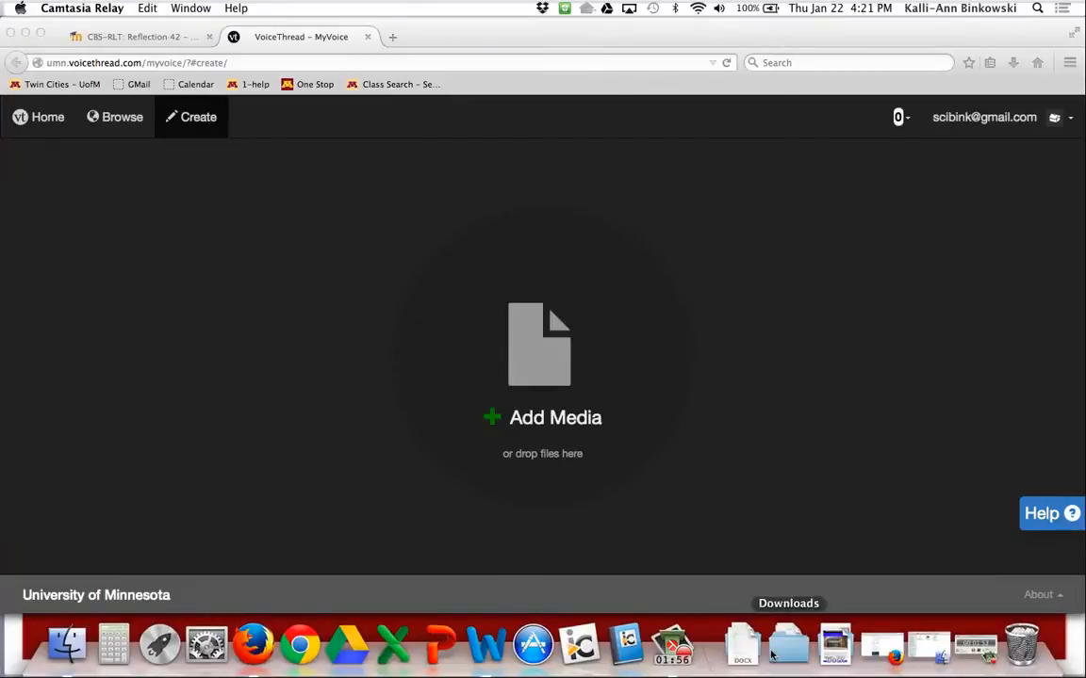
left_click(68, 649)
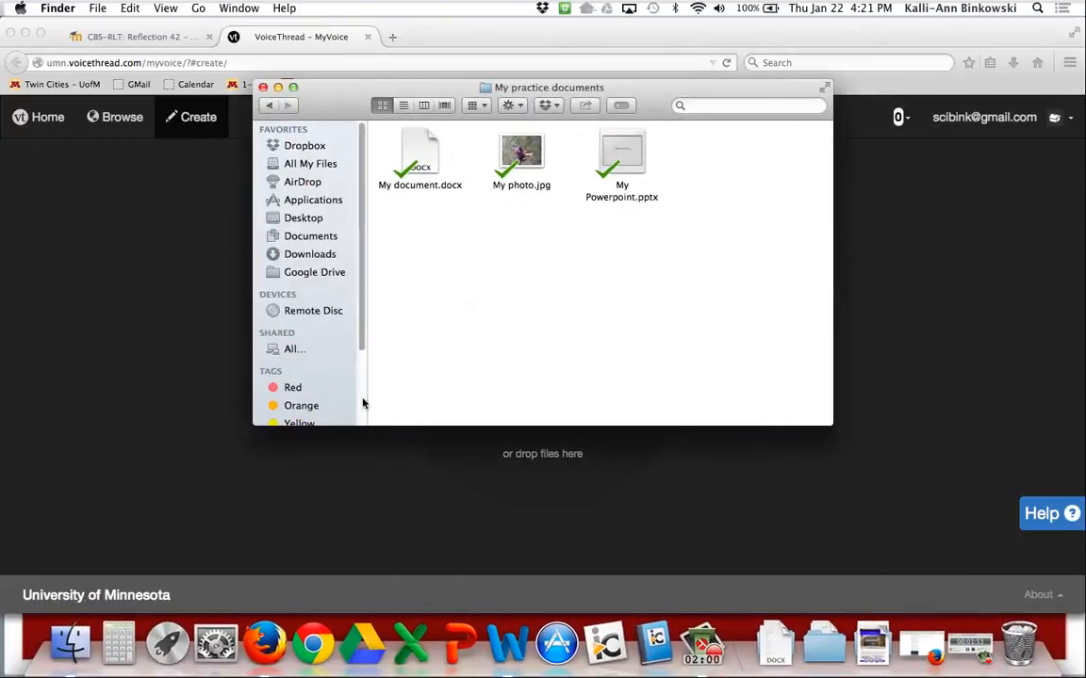
left_click_drag(607, 90, 976, 35)
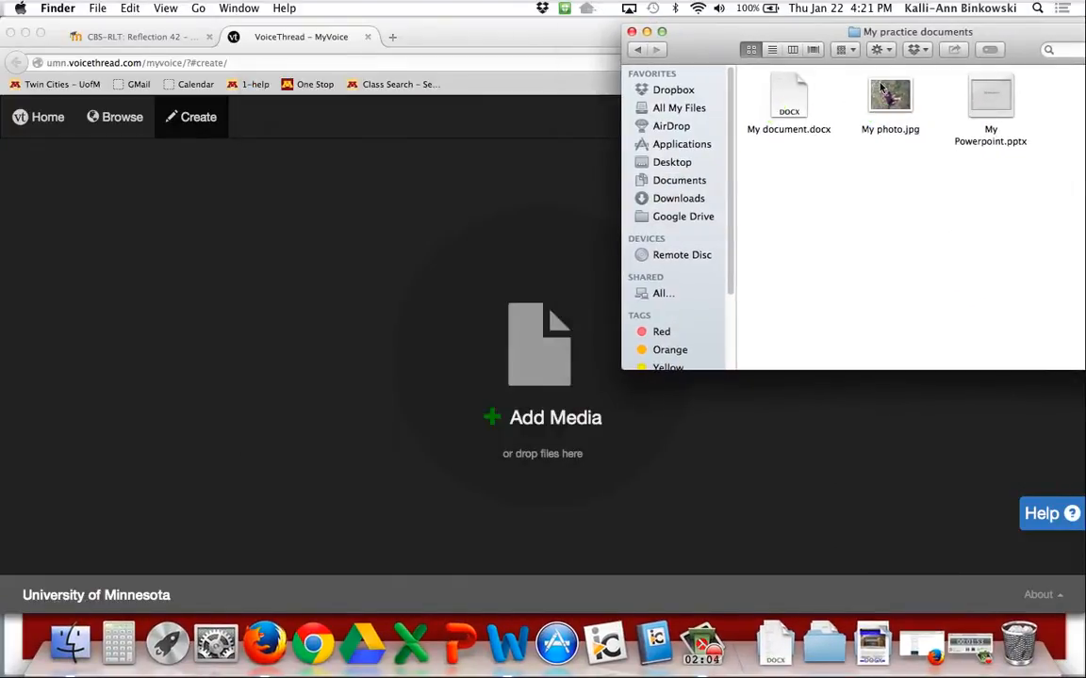
left_click_drag(889, 96, 483, 350)
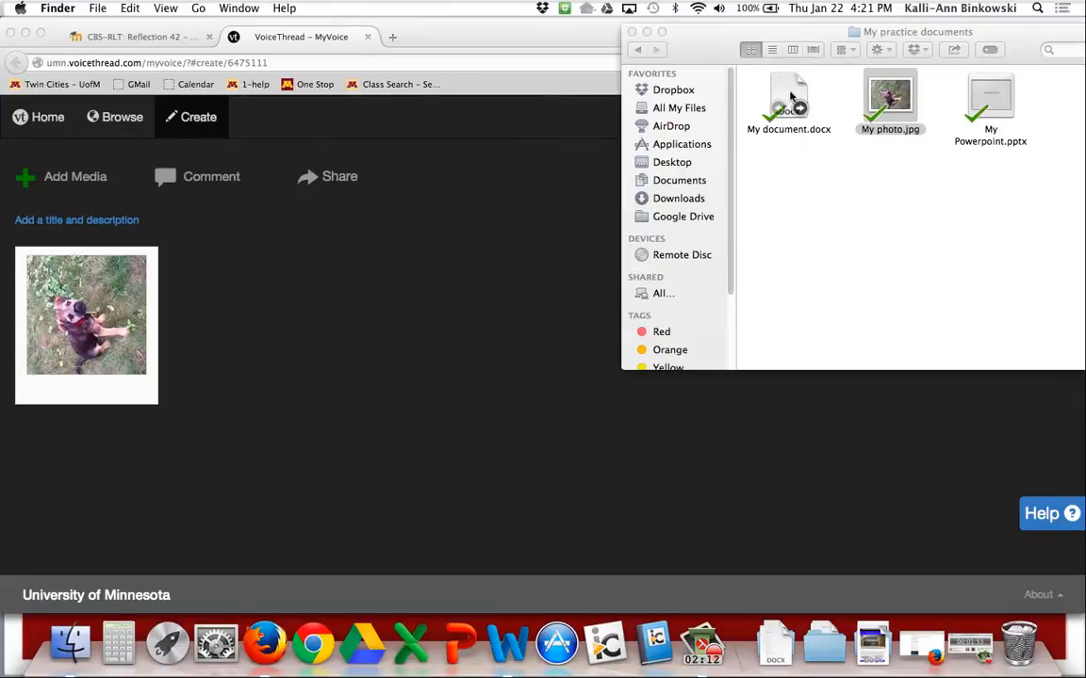
left_click_drag(789, 99, 424, 335)
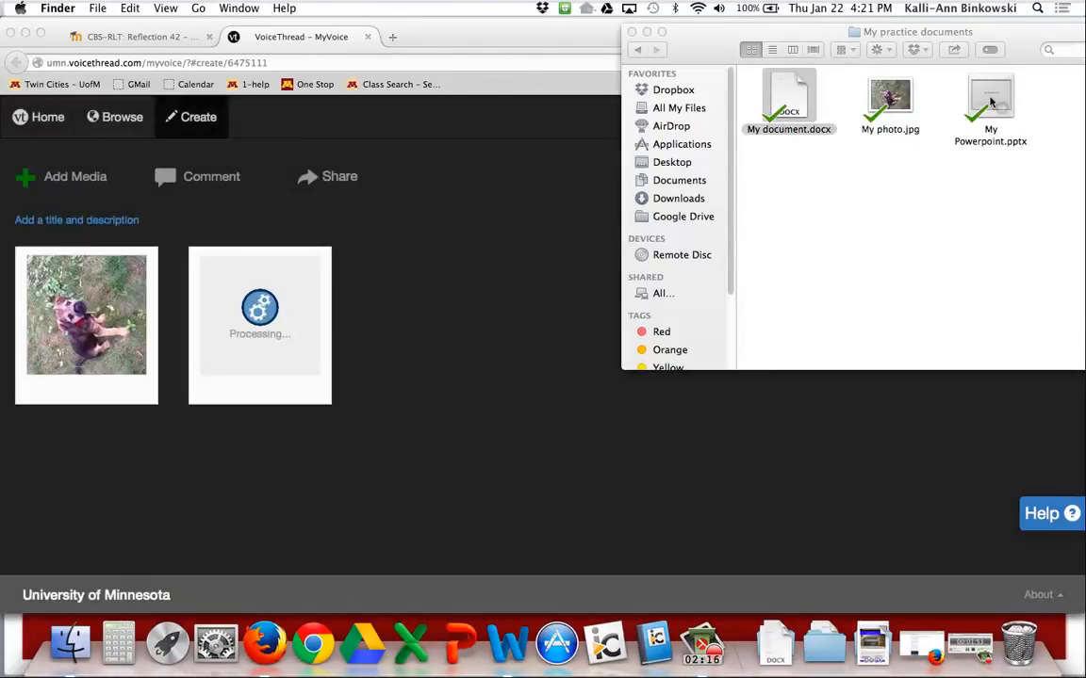
left_click_drag(989, 94, 546, 381)
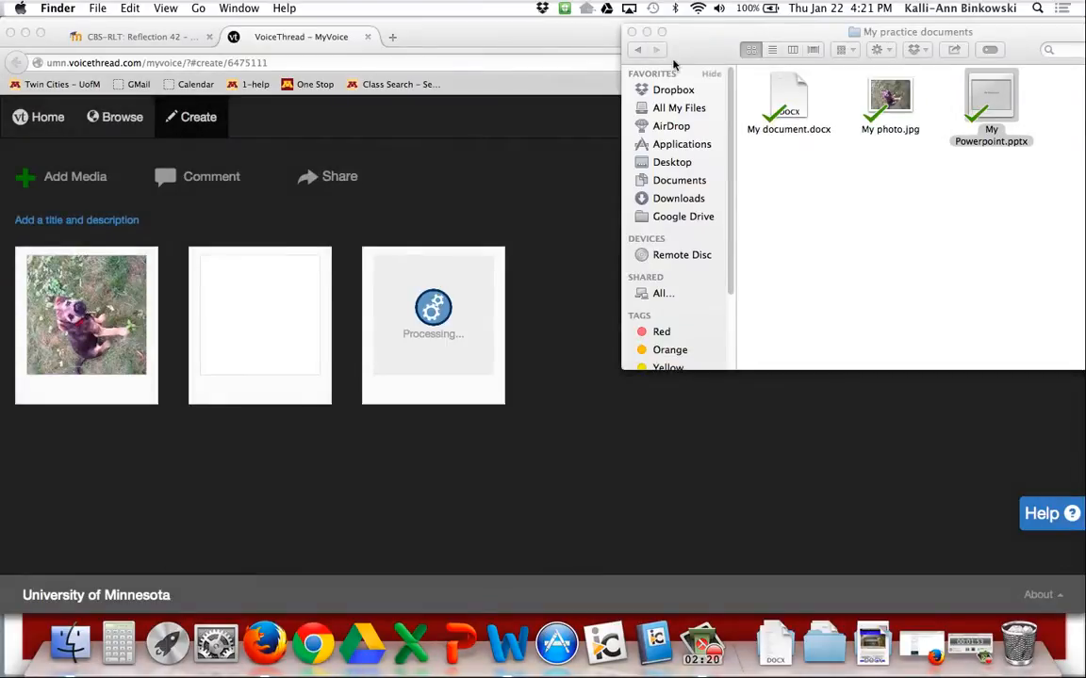
left_click(646, 33)
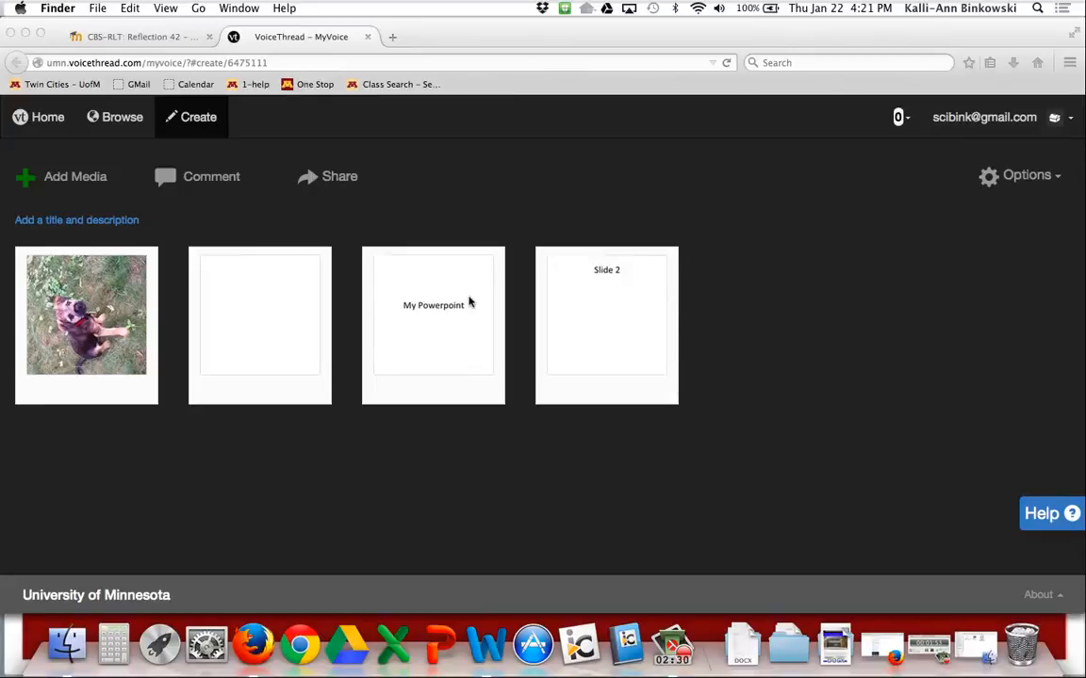
- Move the blank document slide to just after the My Powerpoint title slide and delete it
left_click(258, 325)
left_click_drag(255, 293, 449, 269)
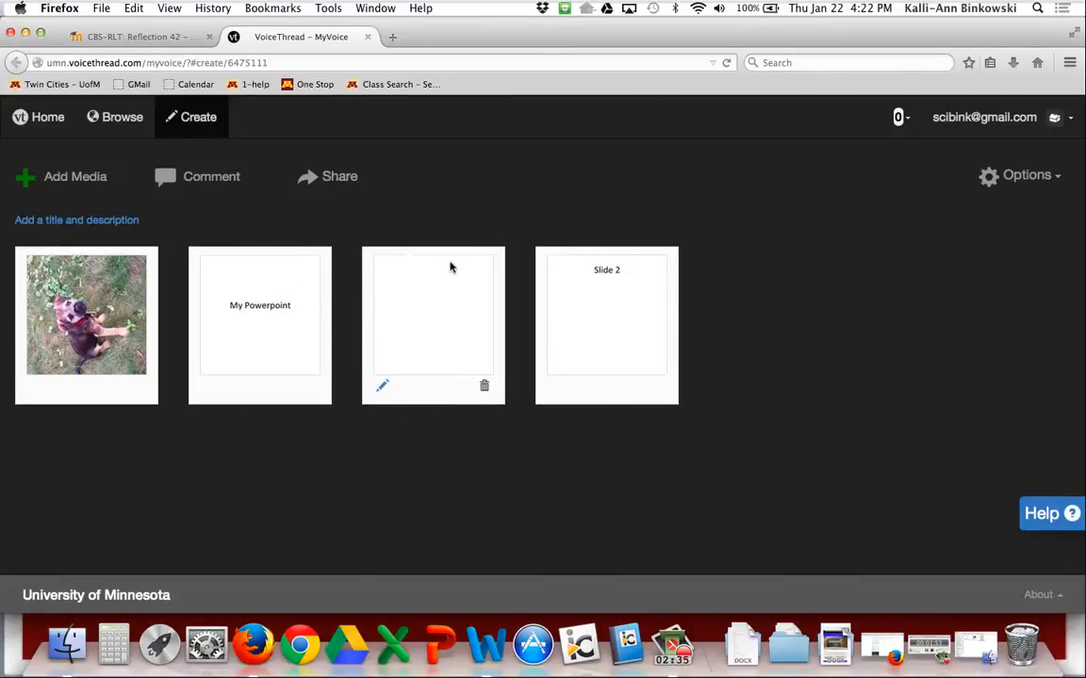
left_click(483, 386)
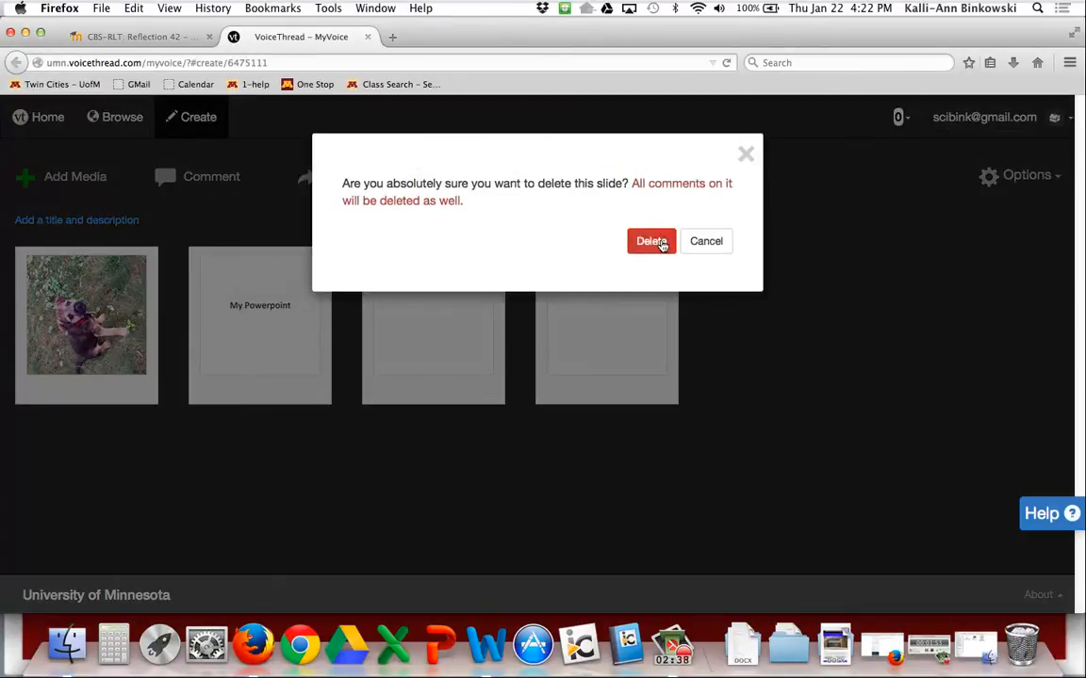
left_click(647, 242)
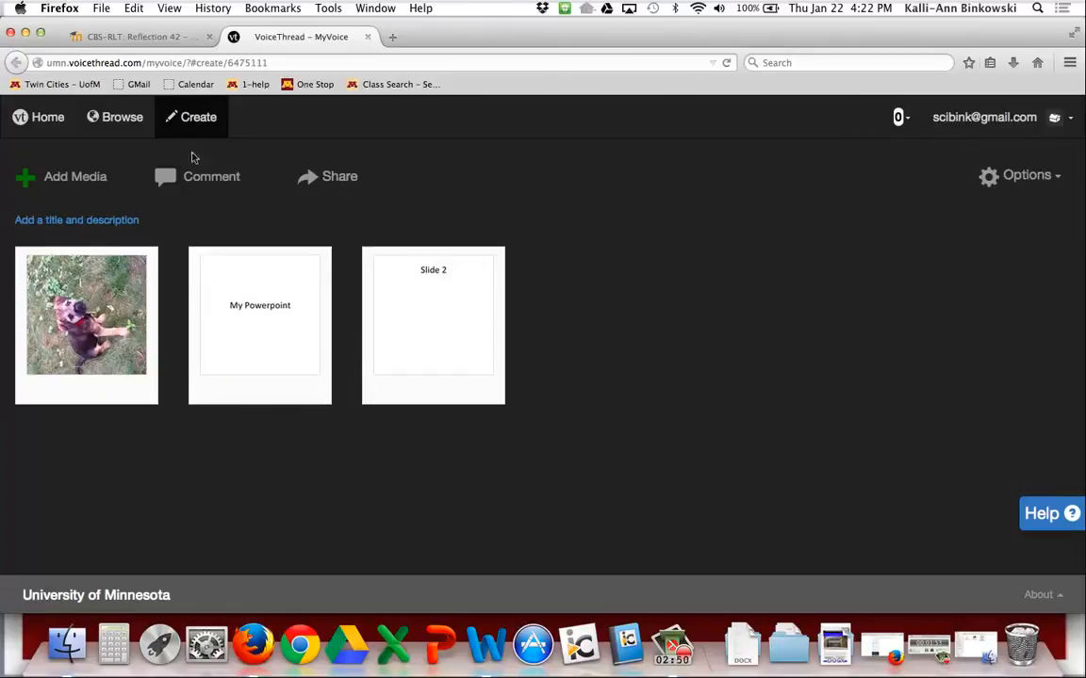
- Start commenting and save the VoiceThread's details with the title Reflection 42 and the description blah
left_click(195, 179)
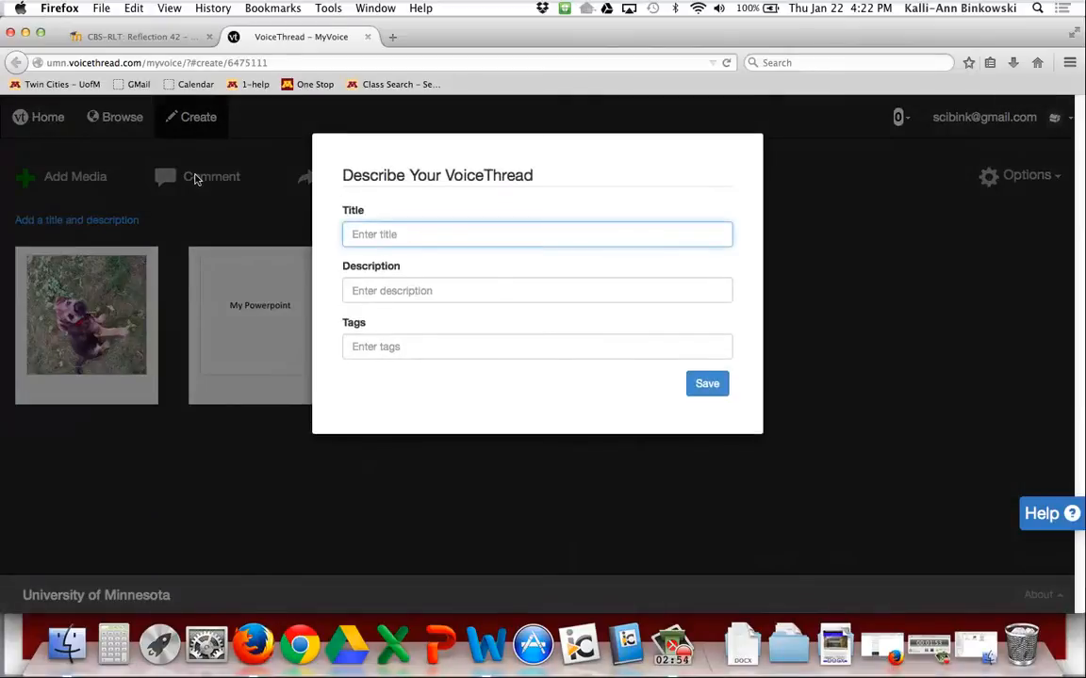
type("Reflection 42")
left_click(399, 291)
type("blah")
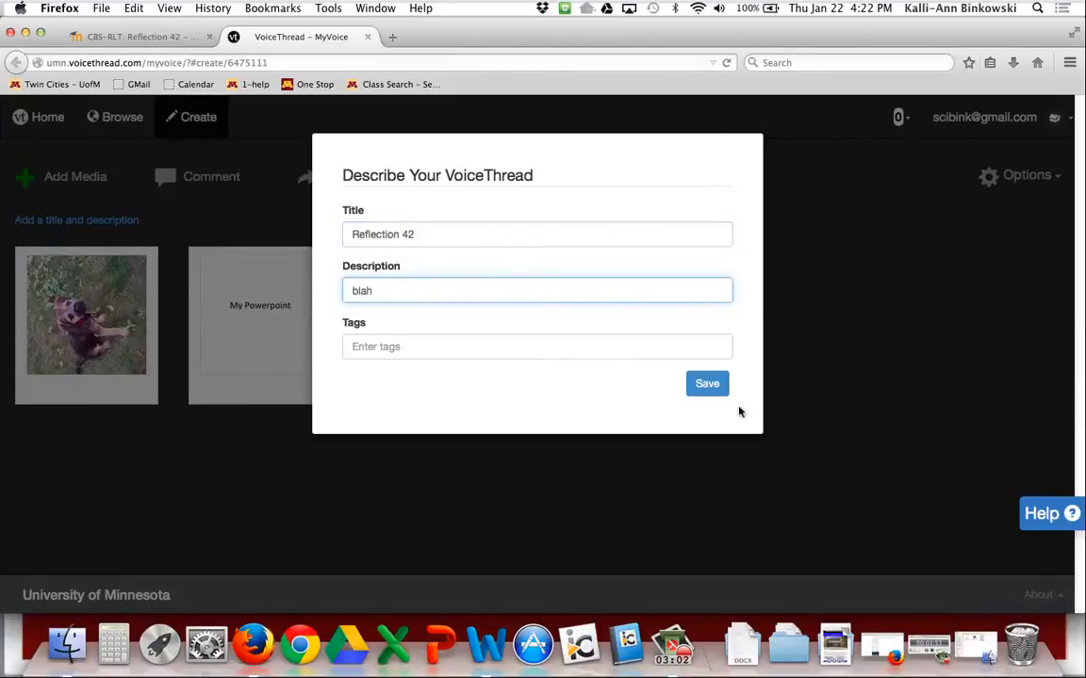
left_click(717, 383)
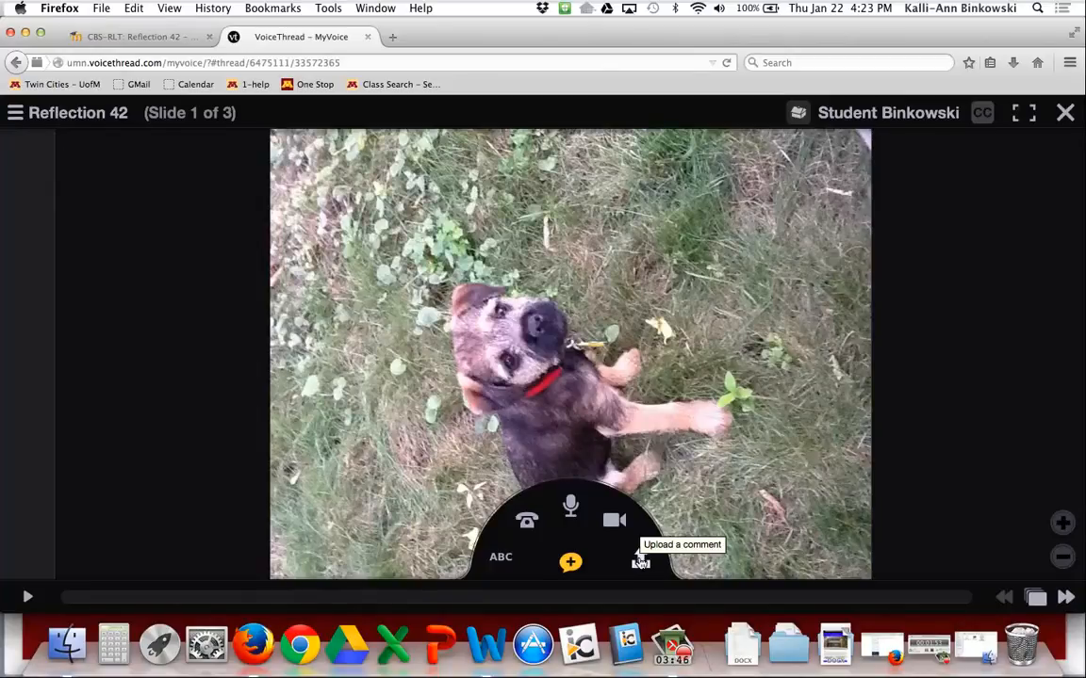
- Start an audio comment on the dog photo slide and allow VoiceThread access to the camera and microphone
left_click(570, 506)
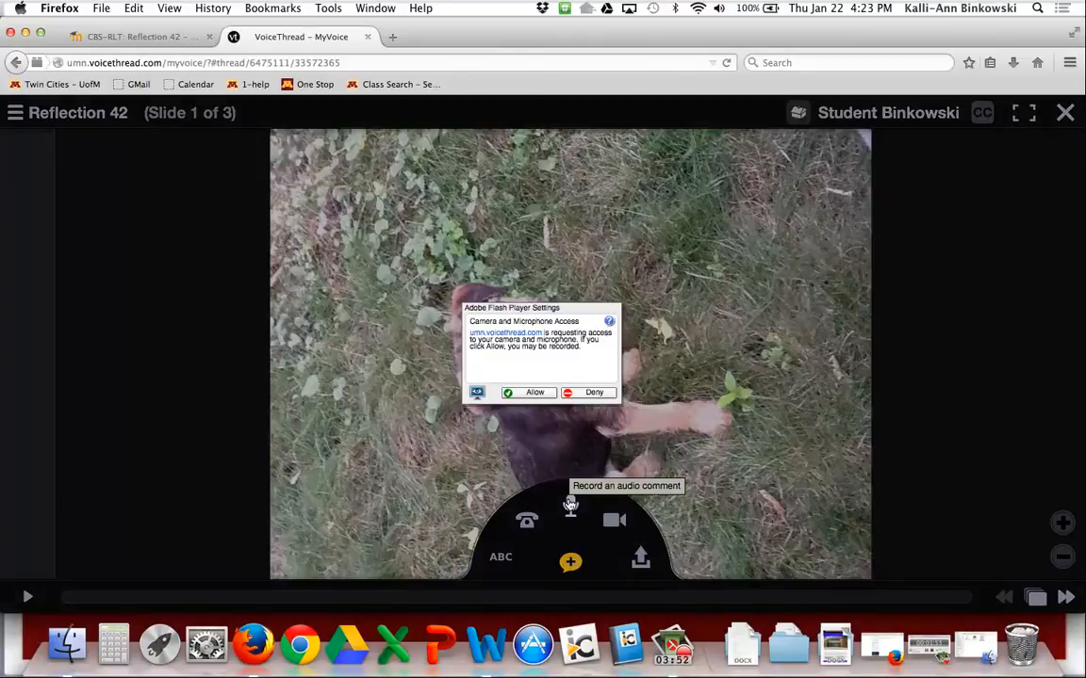
left_click(525, 394)
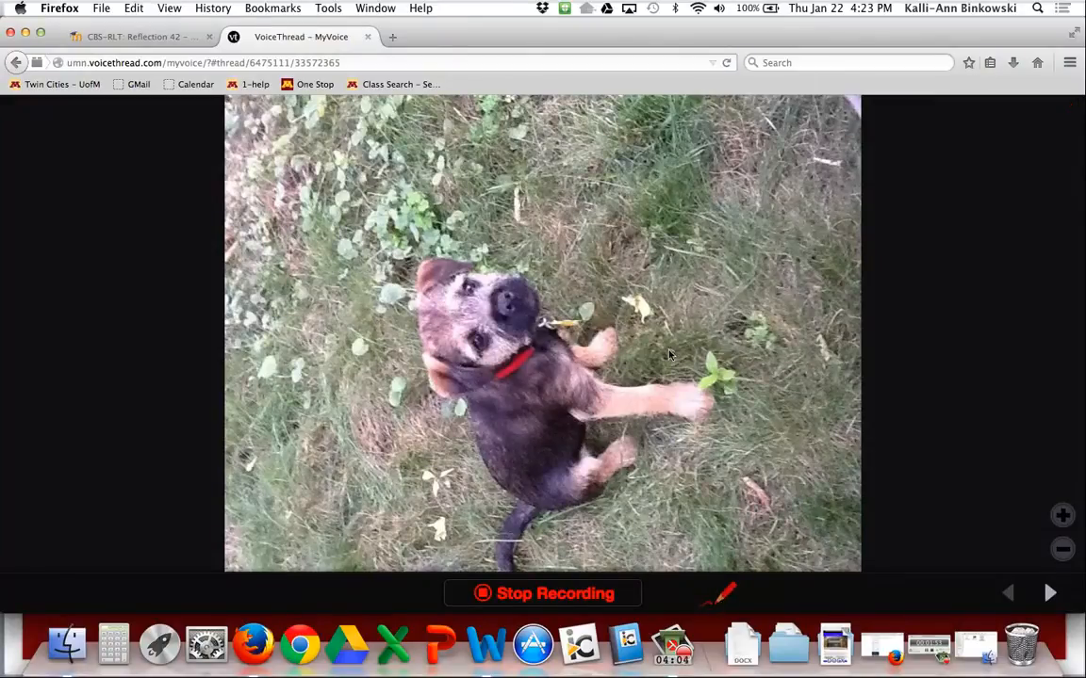
- Circle the puppy's body in red and scribble over its tail with the purple pencil while recording
mouse_move(622, 290)
left_mouse_down()
mouse_move(556, 288)
mouse_move(438, 415)
mouse_move(657, 314)
mouse_move(532, 295)
left_mouse_up()
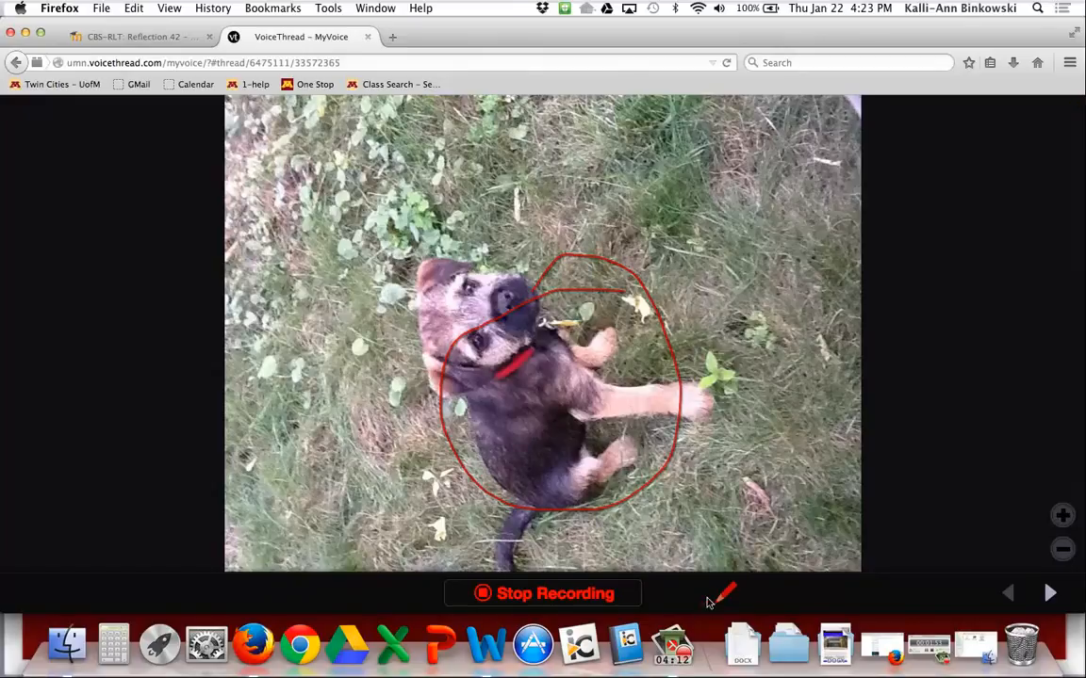
mouse_move(721, 592)
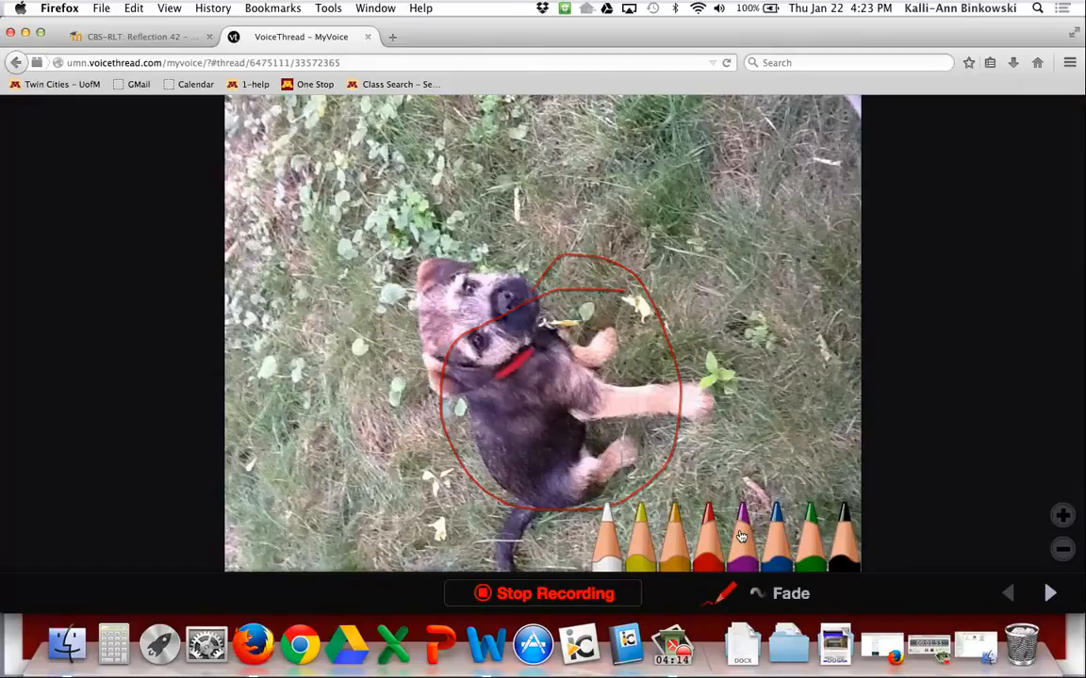
left_click(742, 535)
mouse_move(435, 534)
left_mouse_down()
mouse_move(533, 534)
mouse_move(471, 495)
mouse_move(504, 530)
mouse_move(517, 523)
mouse_move(503, 544)
left_mouse_up()
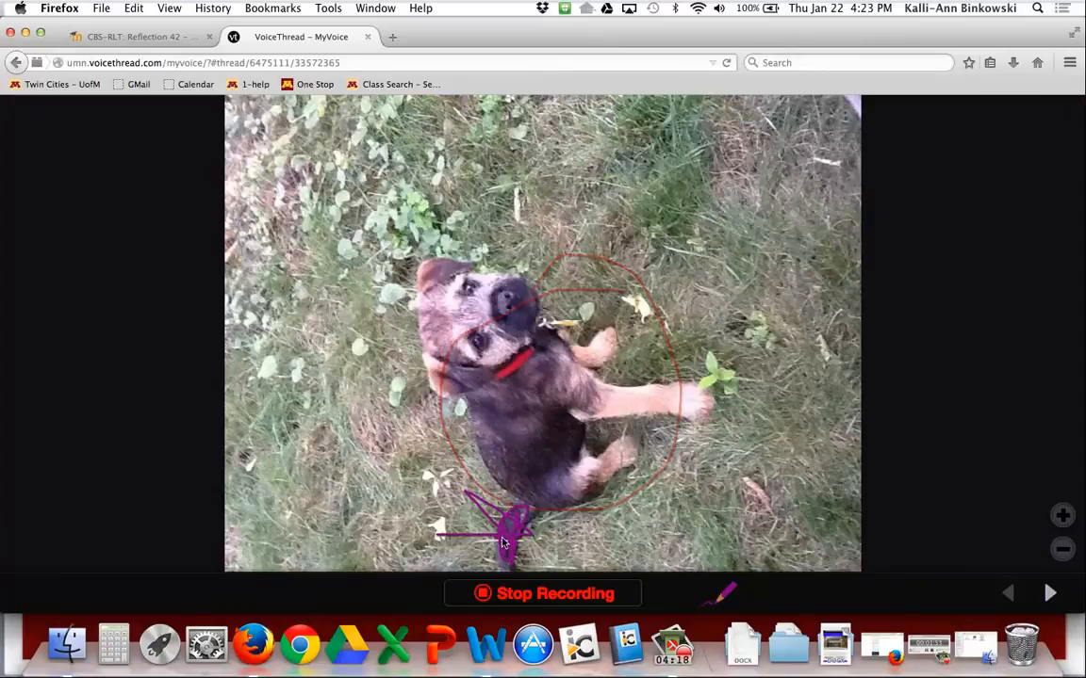
- Draw a green arrow pointing at the puppy's nose and stop the audio recording
left_click(722, 594)
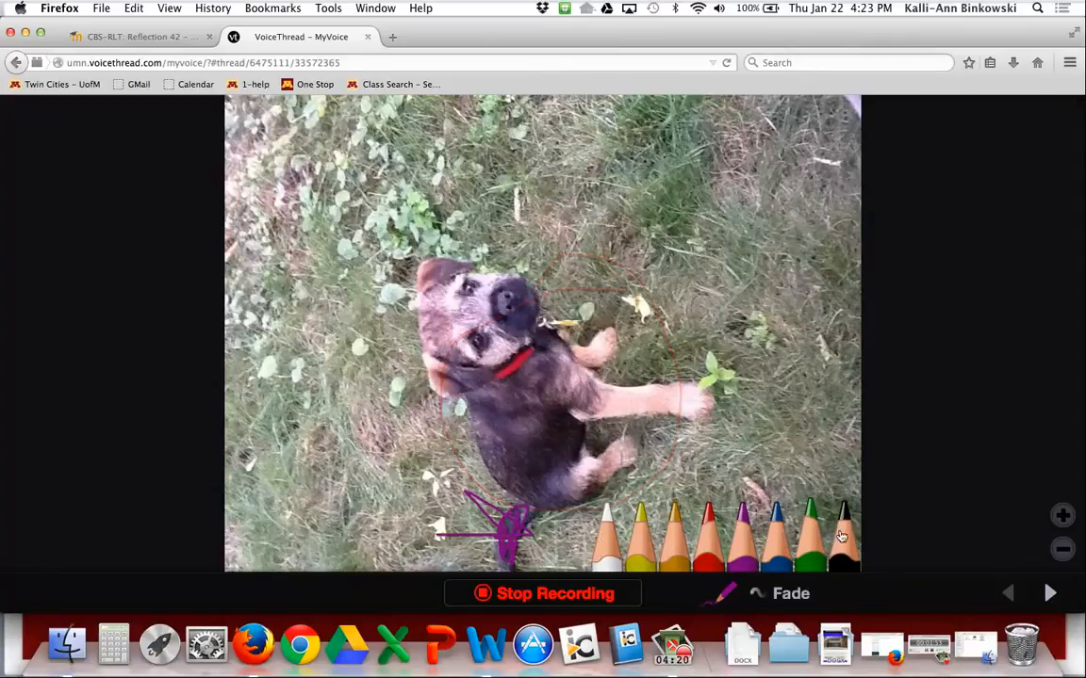
left_click(812, 537)
left_click_drag(556, 237, 533, 290)
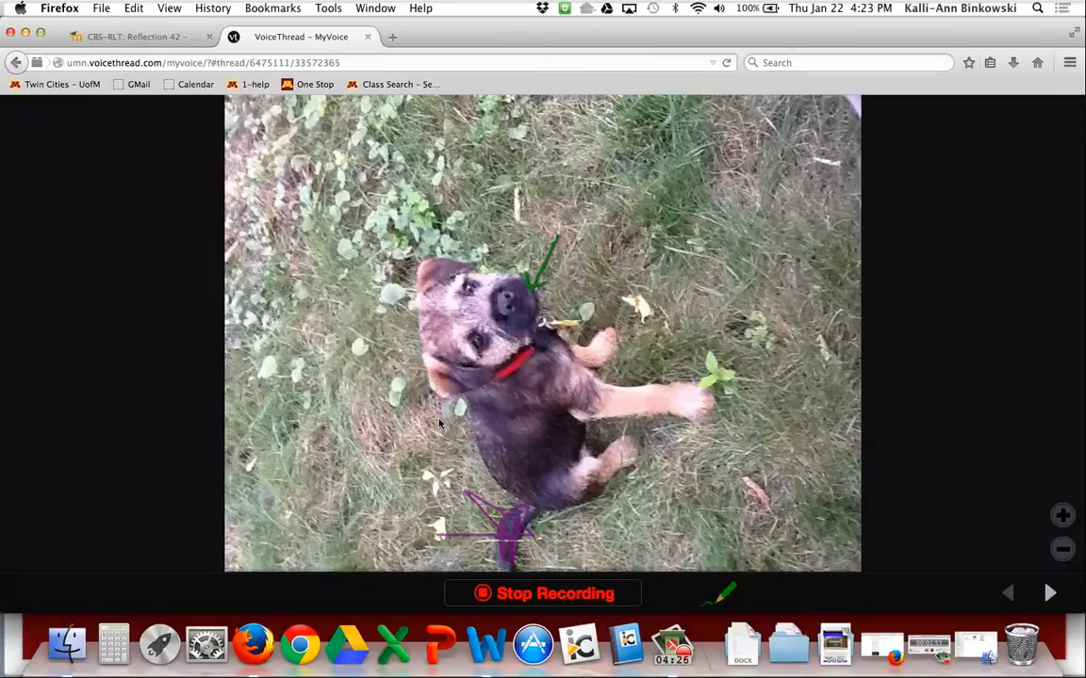
left_click_drag(535, 288, 546, 276)
left_click(570, 595)
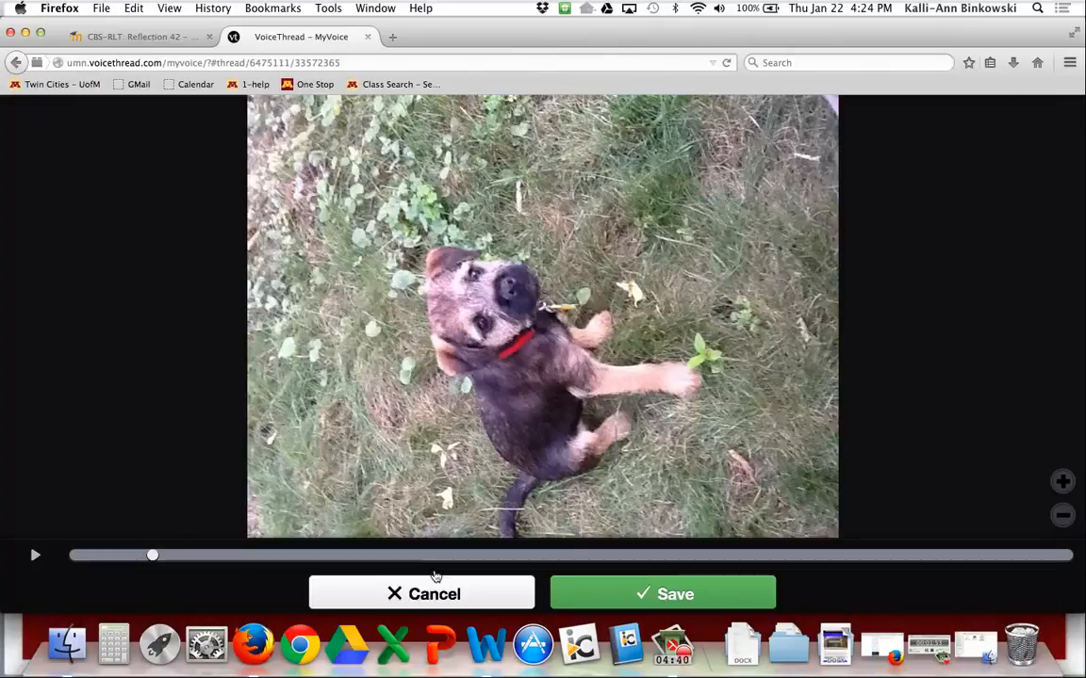
- Discard the recorded audio comment on the dog photo instead of saving it
left_click(1062, 481)
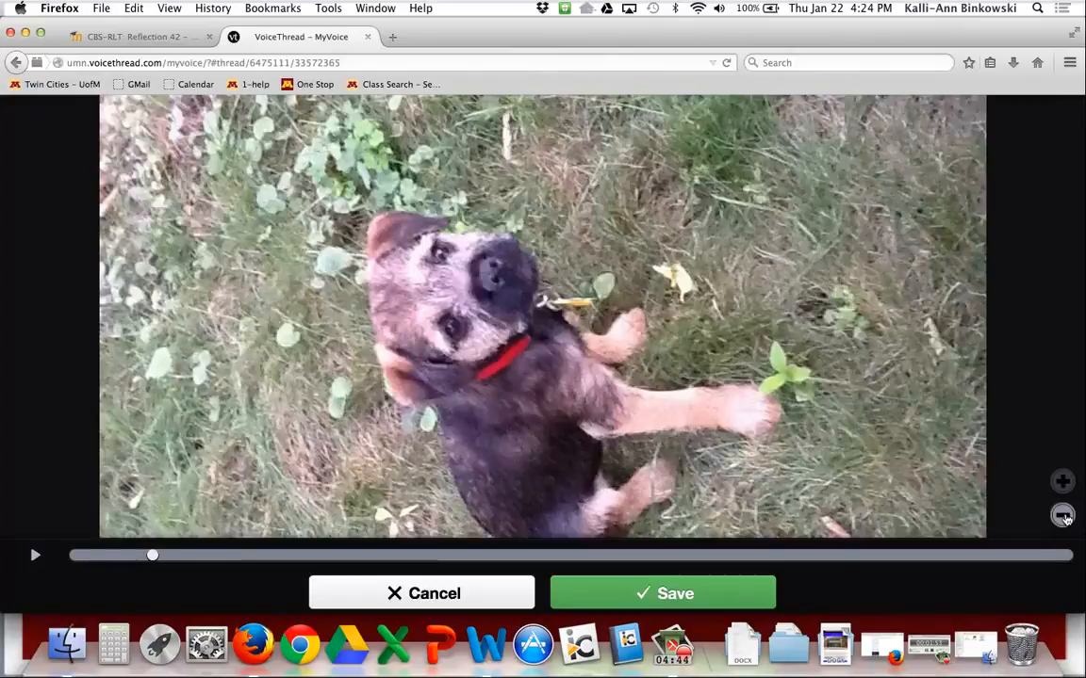
left_click(1063, 515)
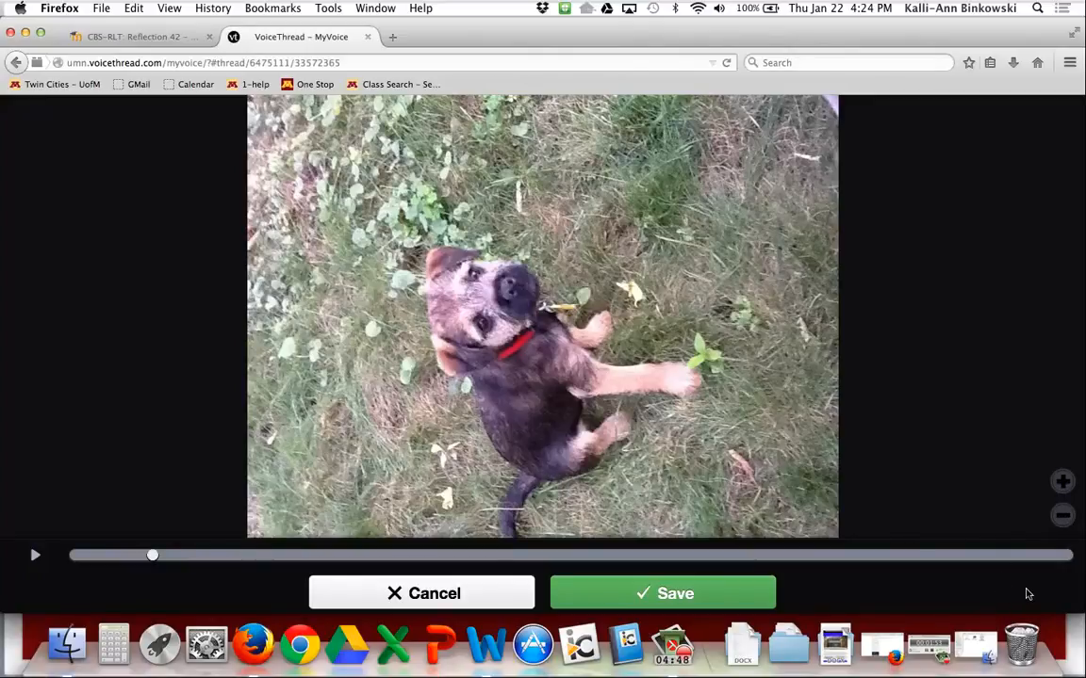
left_click(509, 591)
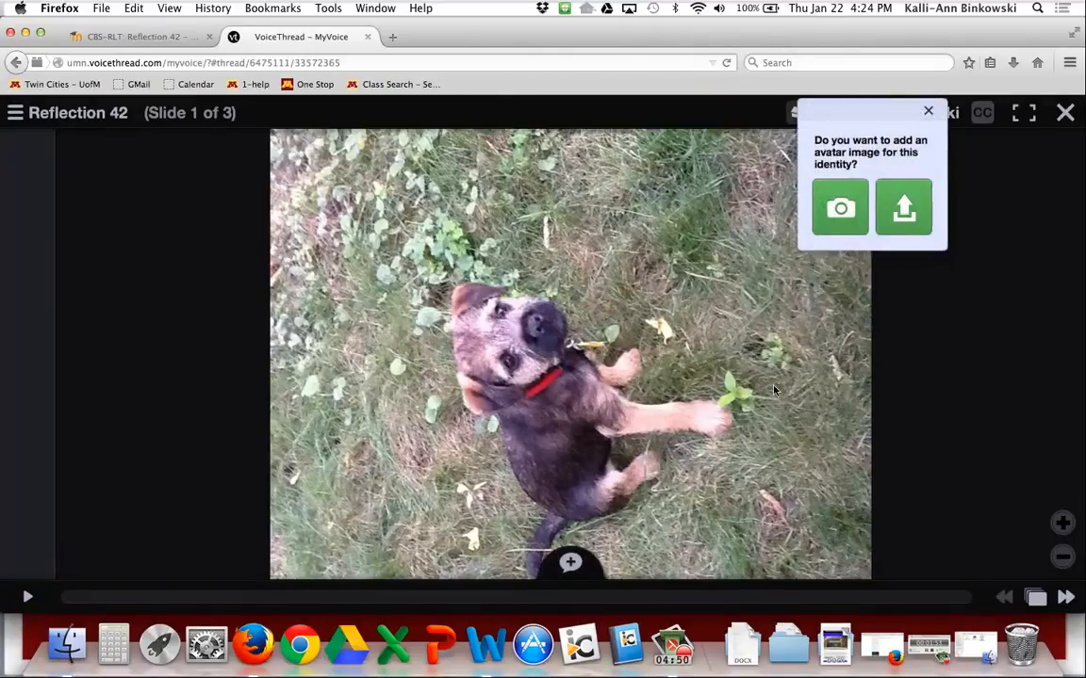
- Start a new audio comment on the dog photo, enlarge the image, and circle the puppy's head in green
mouse_move(528, 518)
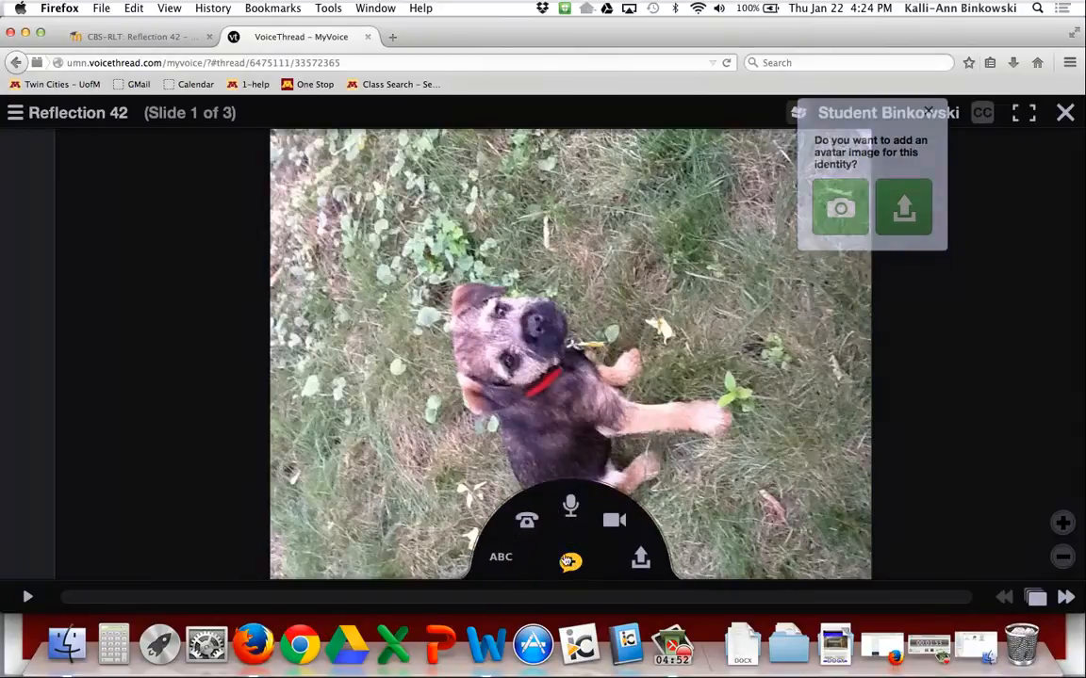
left_click(570, 510)
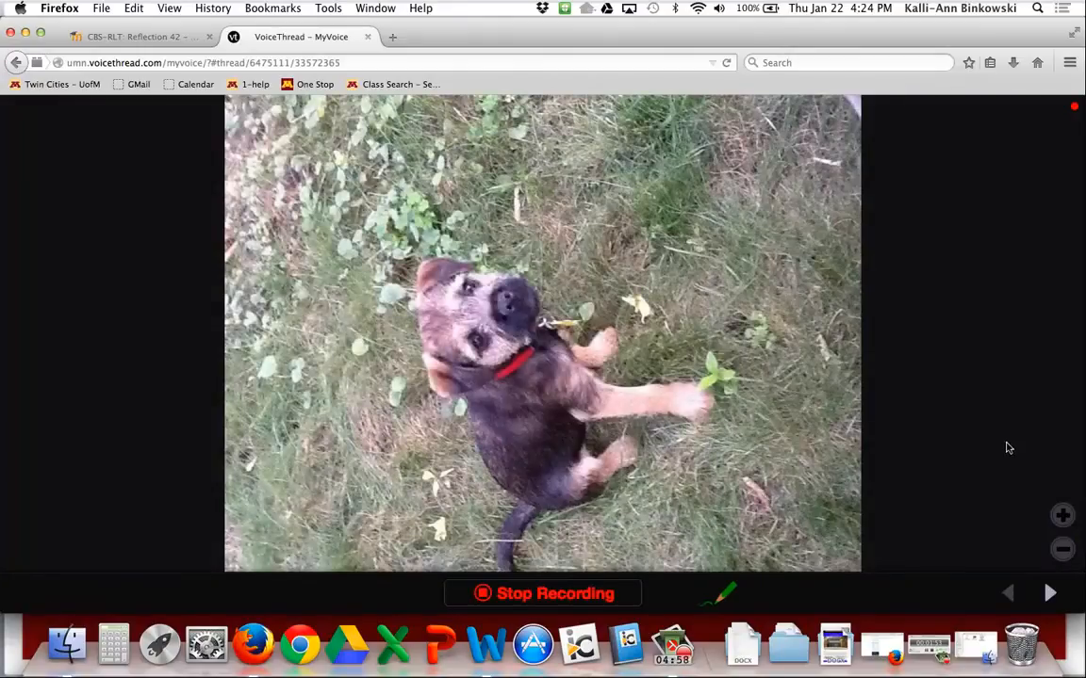
left_click(1061, 516)
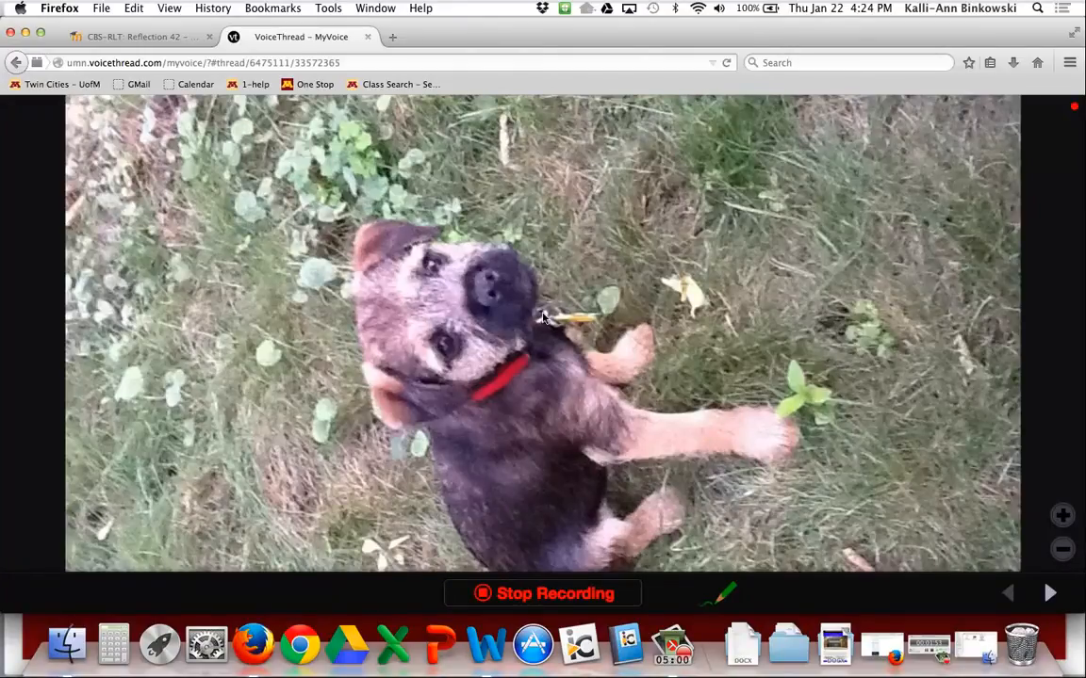
mouse_move(471, 203)
left_mouse_down()
mouse_move(320, 188)
mouse_move(528, 348)
mouse_move(414, 188)
left_mouse_up()
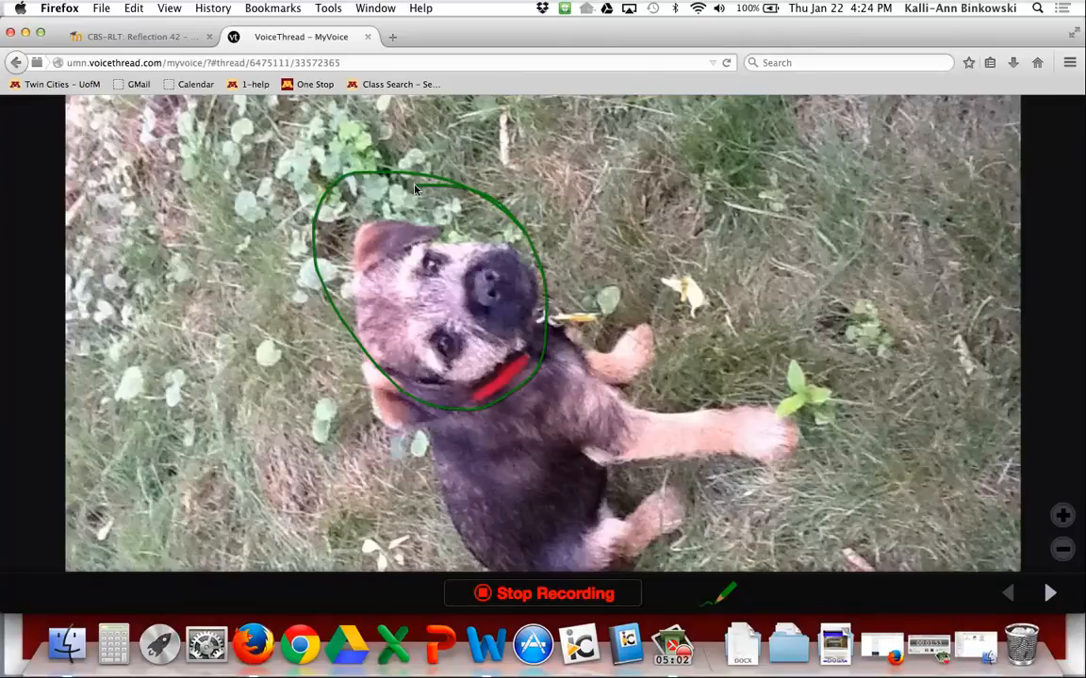
- Continue the recording on the My Powerpoint slide, doodle in green around its title, and advance to Slide 2
left_click(1049, 592)
mouse_move(592, 415)
left_mouse_down()
mouse_move(314, 437)
mouse_move(686, 237)
mouse_move(703, 292)
left_mouse_up()
left_click_drag(695, 350, 706, 361)
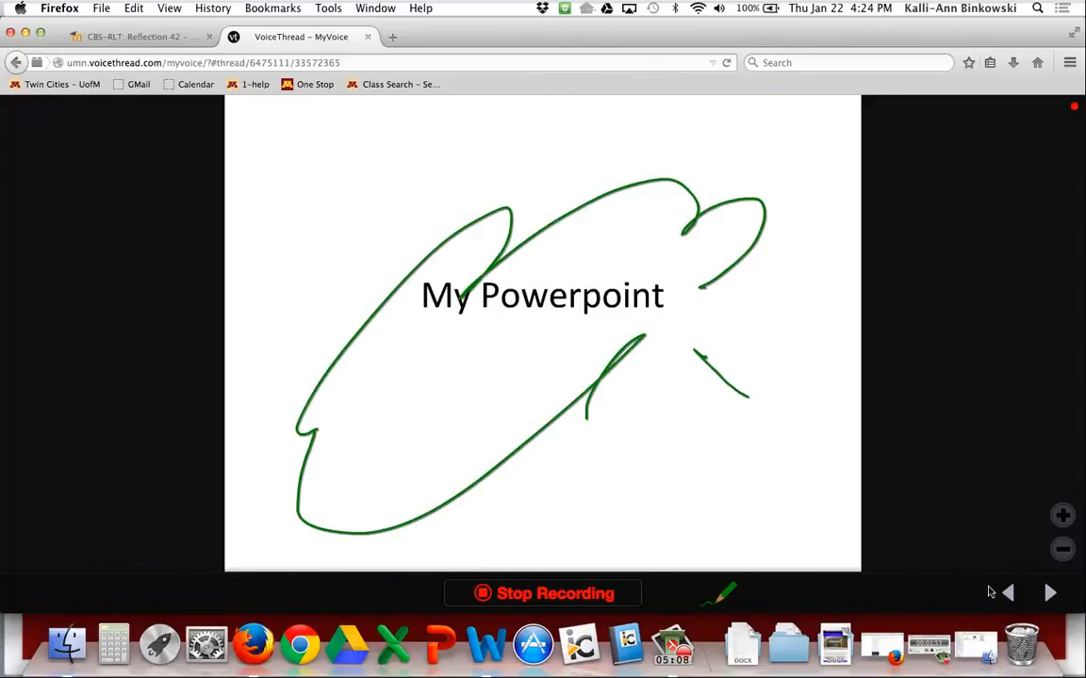
left_click(1049, 594)
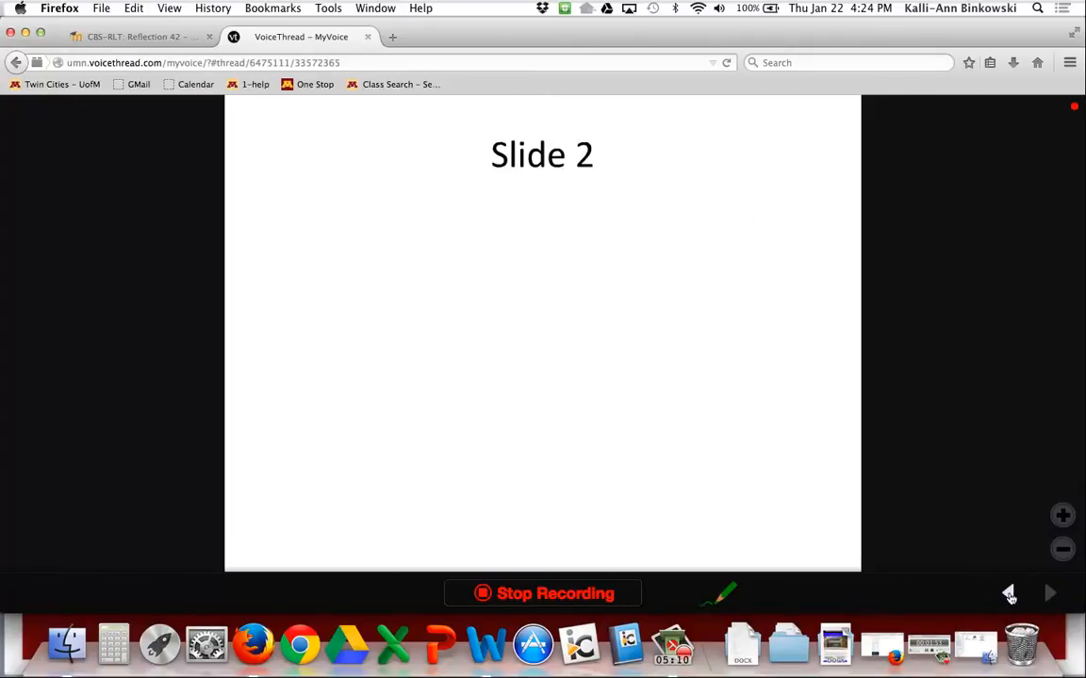
- Return to the dog photo while recording and doodle in green along the puppy's front leg and around its head and chest
left_click(1008, 593)
left_click(1009, 591)
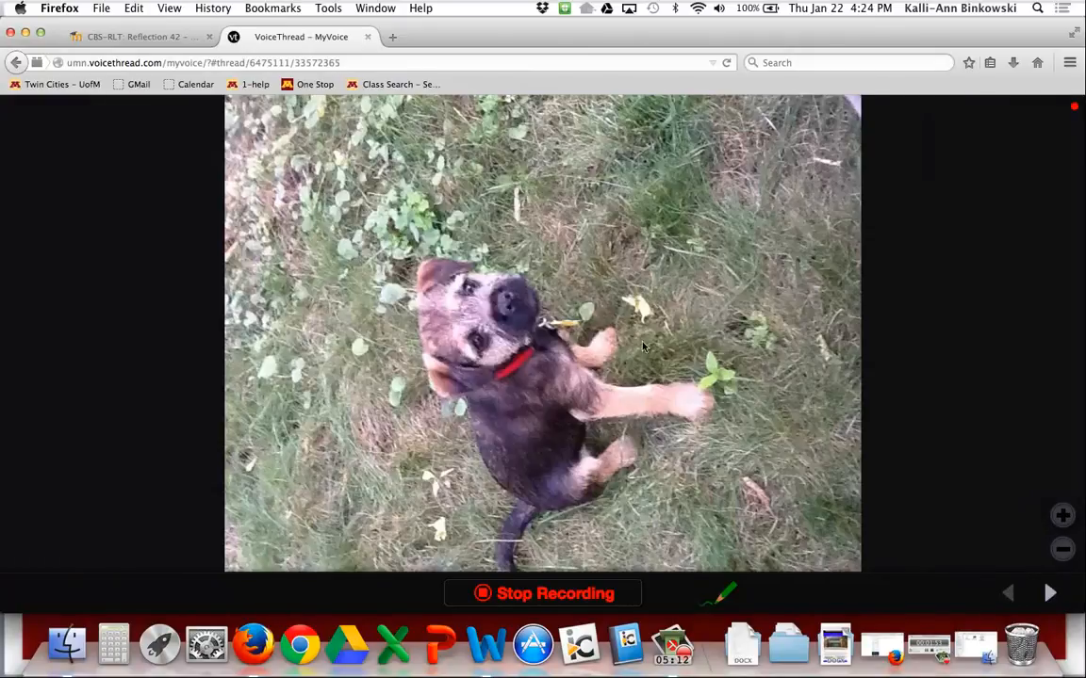
left_click_drag(656, 394, 702, 398)
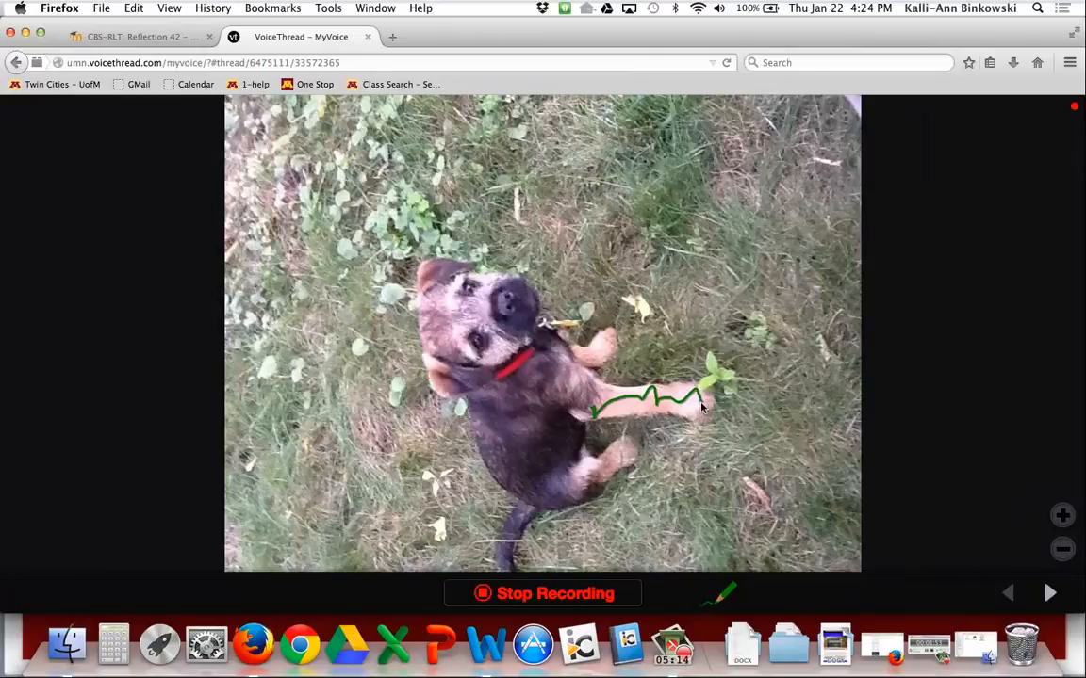
mouse_move(620, 241)
left_mouse_down()
mouse_move(441, 266)
mouse_move(577, 412)
mouse_move(637, 309)
left_mouse_up()
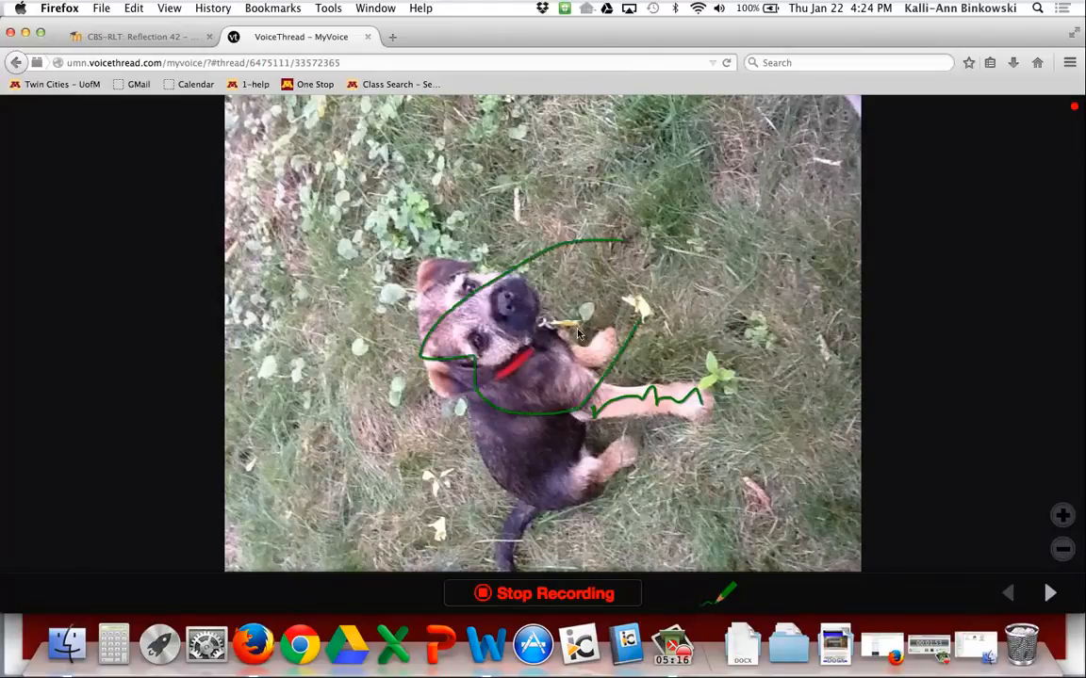
- Stop the recording, pause its playback, save the audio comment, and dismiss the avatar image offer
left_click(556, 593)
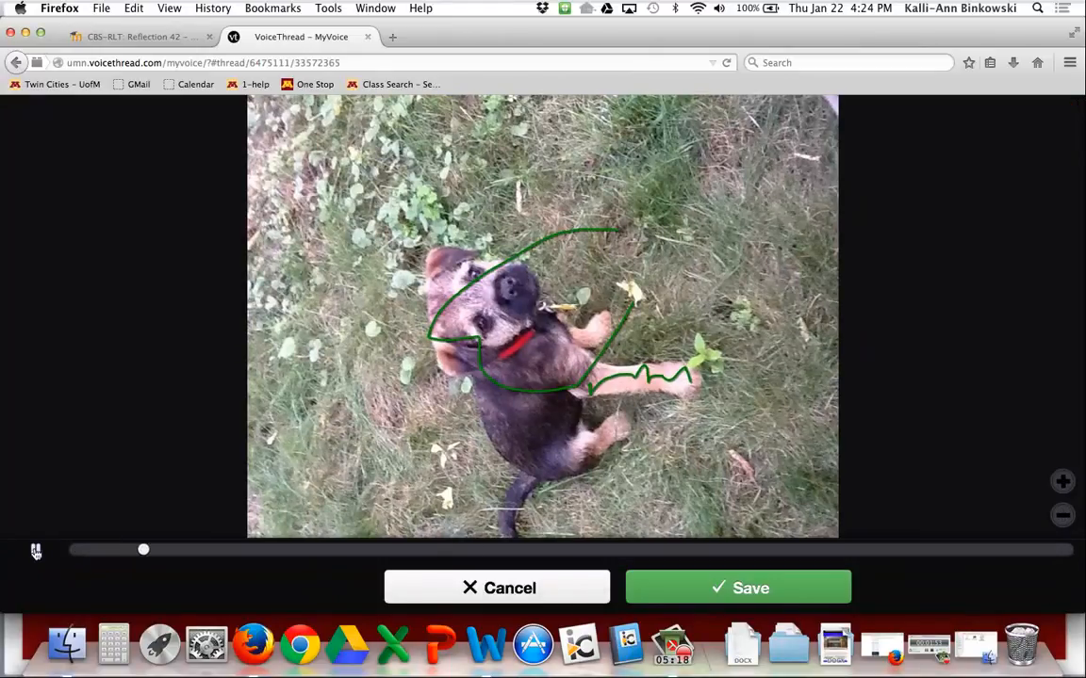
left_click(35, 550)
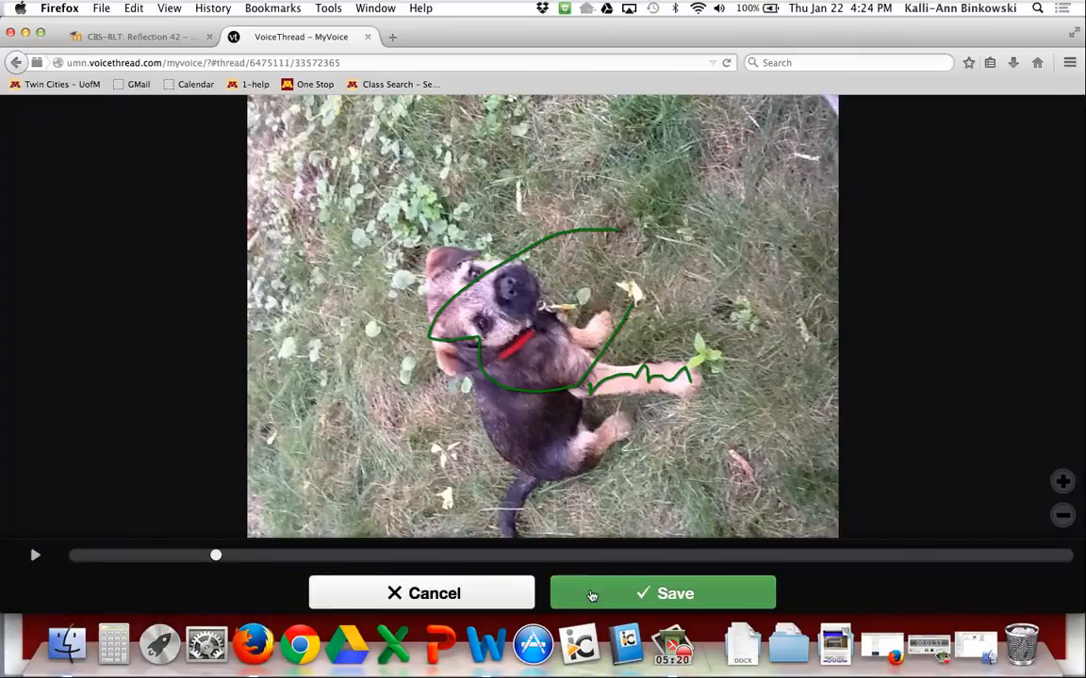
left_click(647, 591)
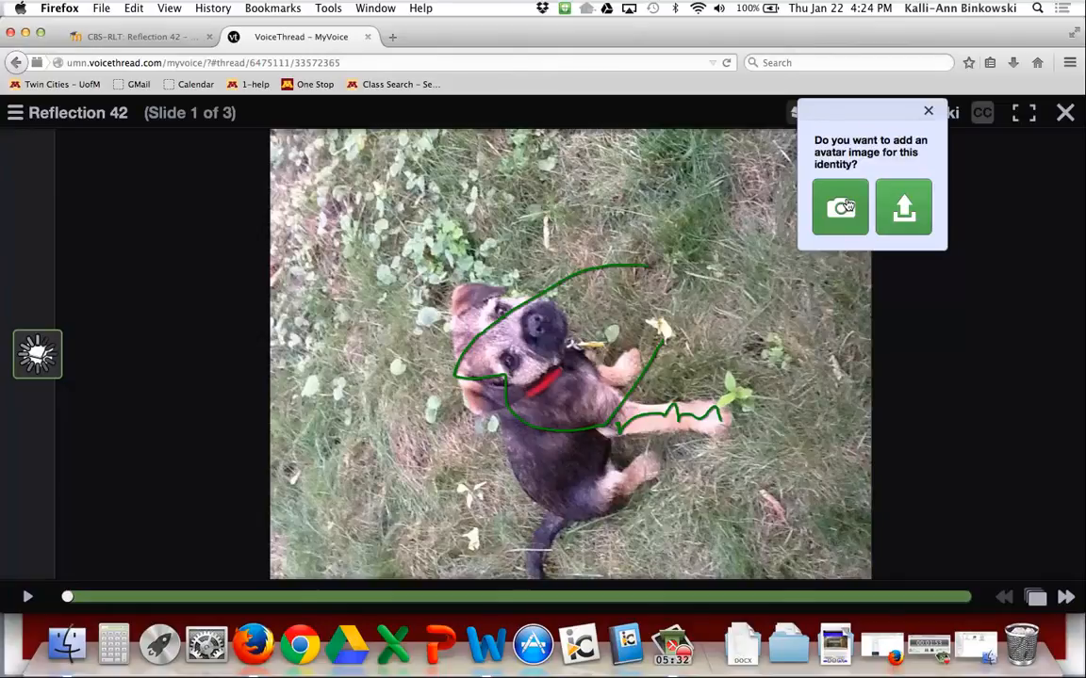
left_click(928, 111)
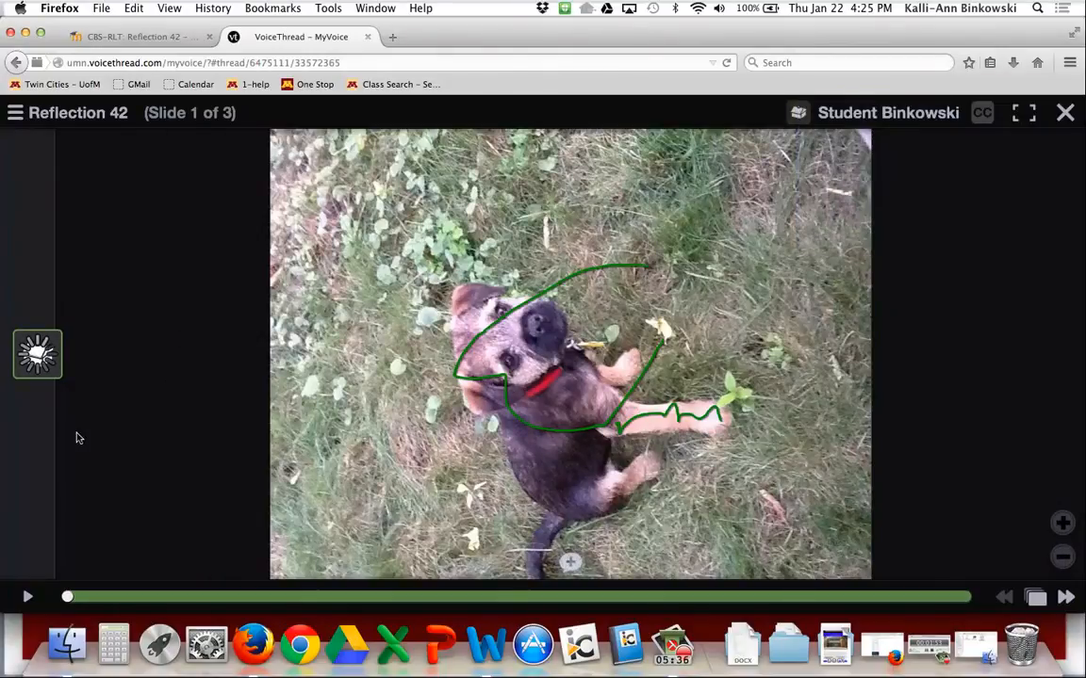
- Close the Reflection 42 VoiceThread and open the home list of VoiceThreads
mouse_move(34, 370)
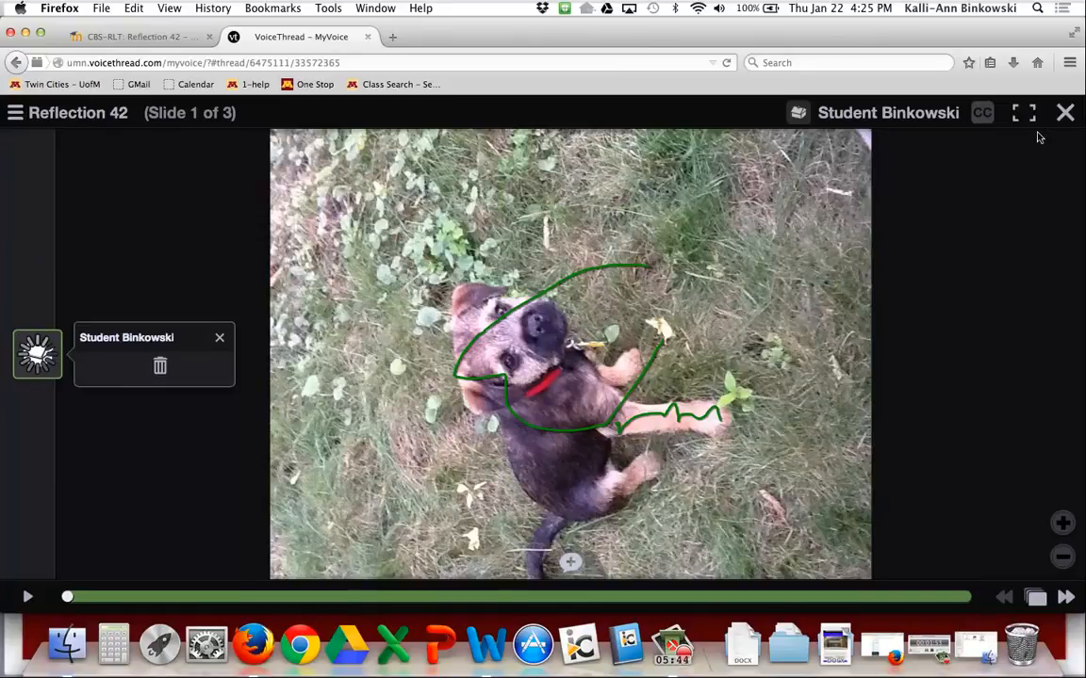
left_click(1063, 114)
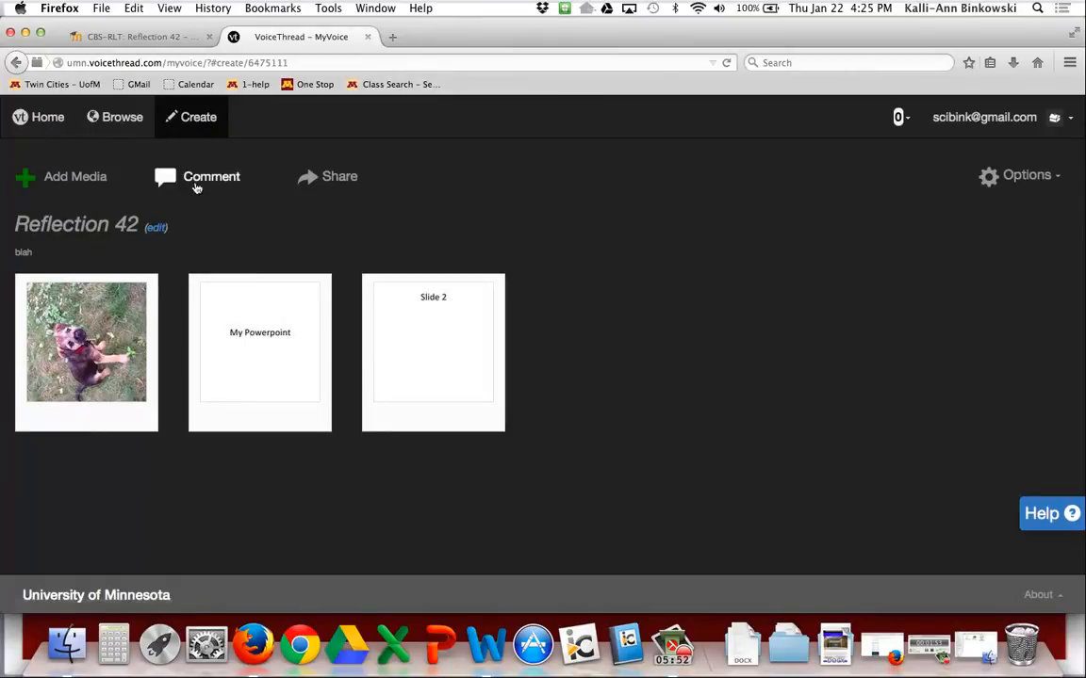
left_click(39, 121)
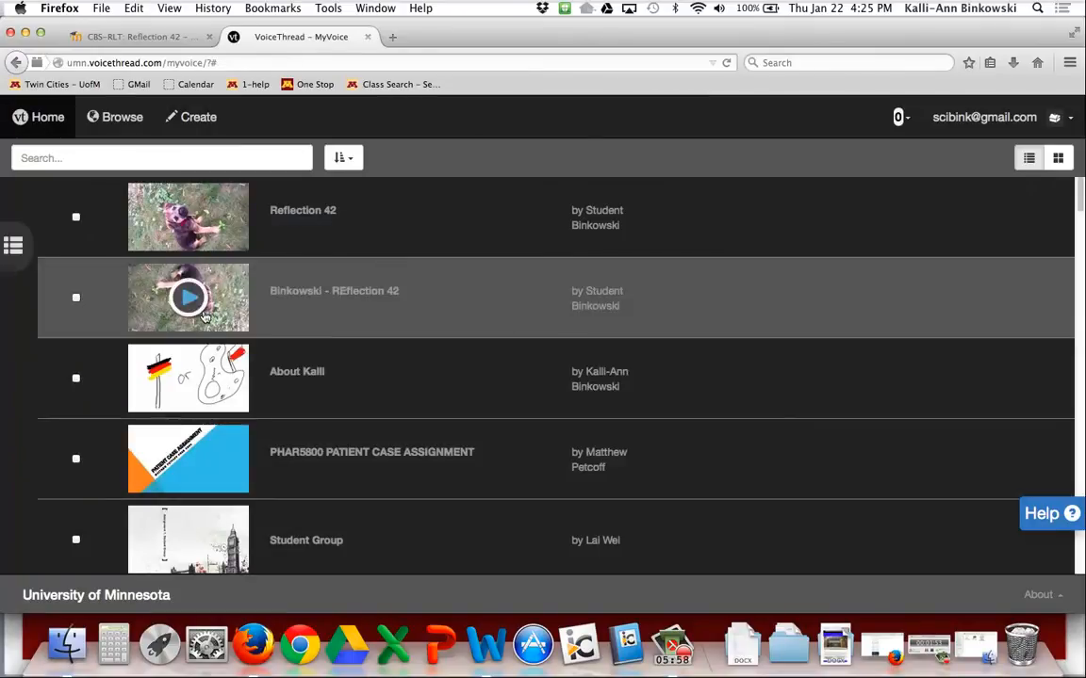
mouse_move(204, 317)
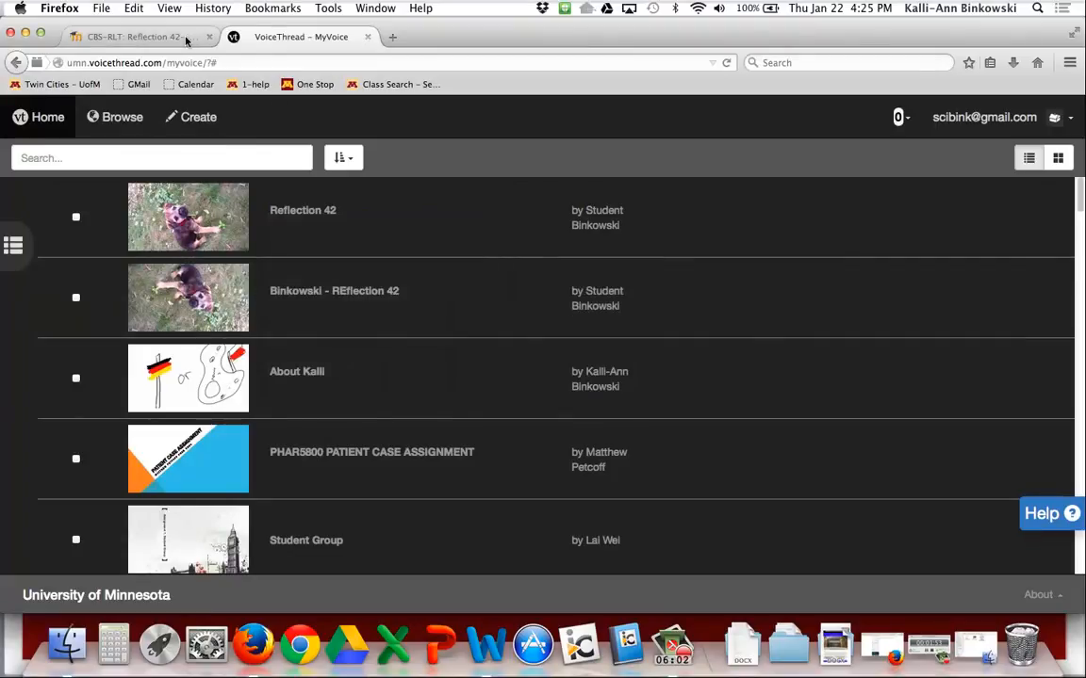
- Switch to the Moodle assignment page, refresh its VoiceThread list, and submit Reflection 42 as the assignment
left_click(155, 40)
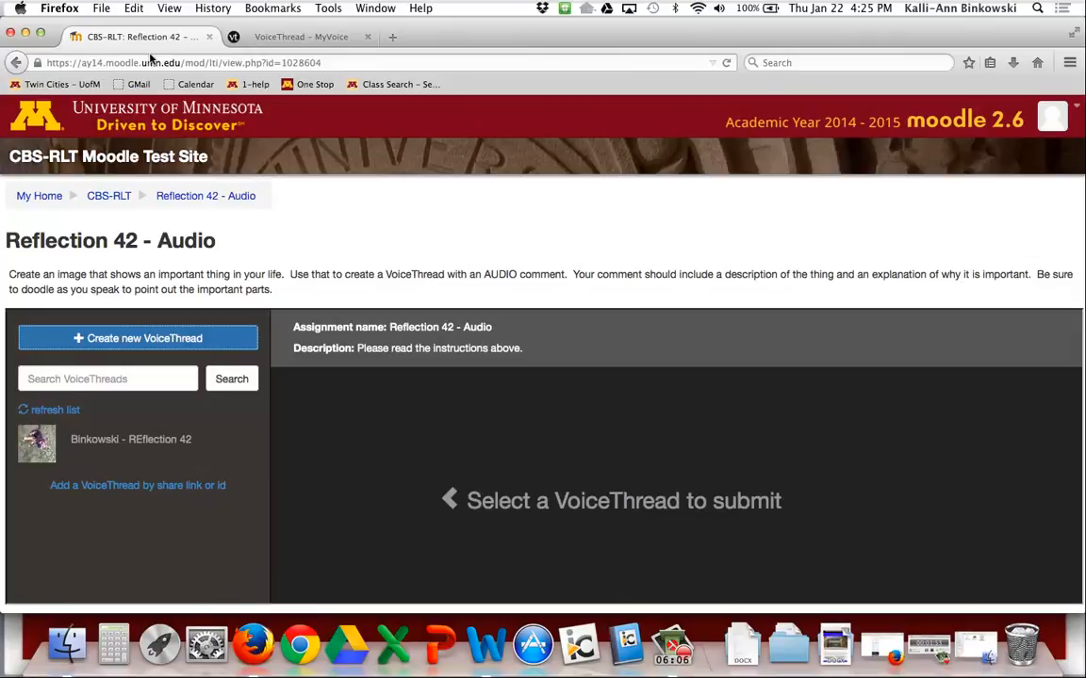
left_click(55, 411)
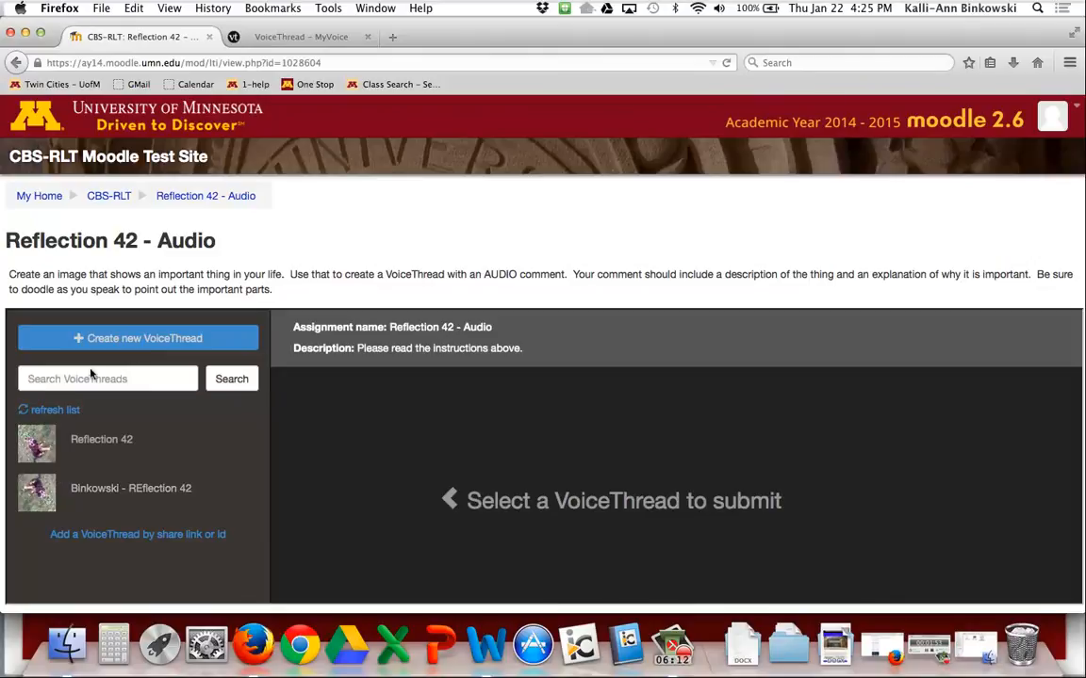
left_click(36, 446)
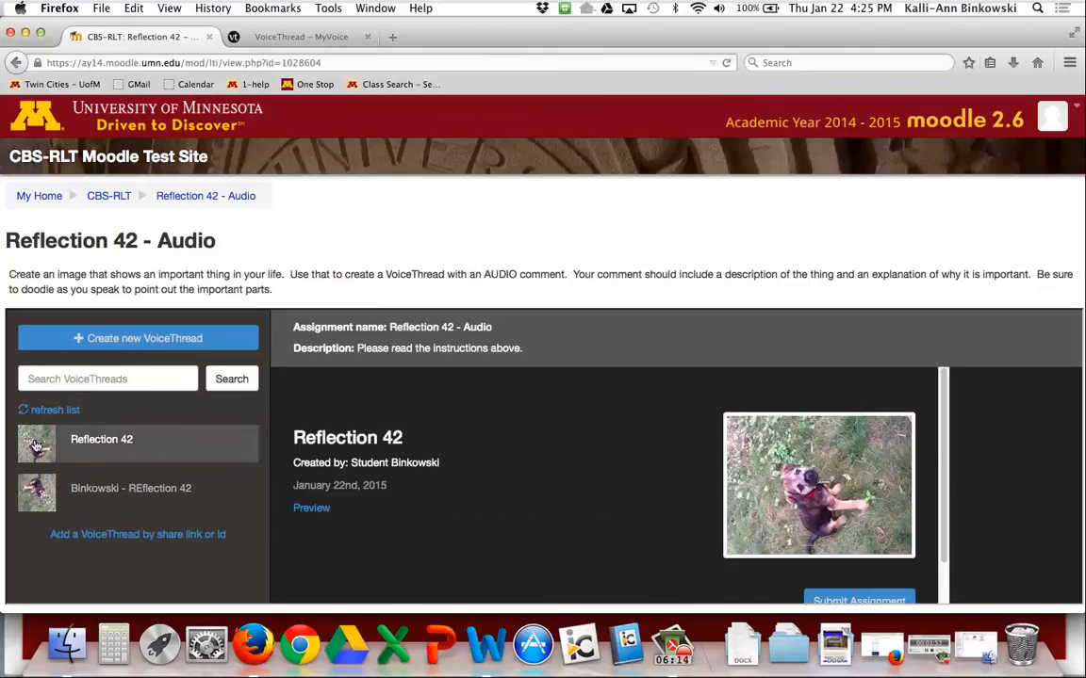
left_click(858, 600)
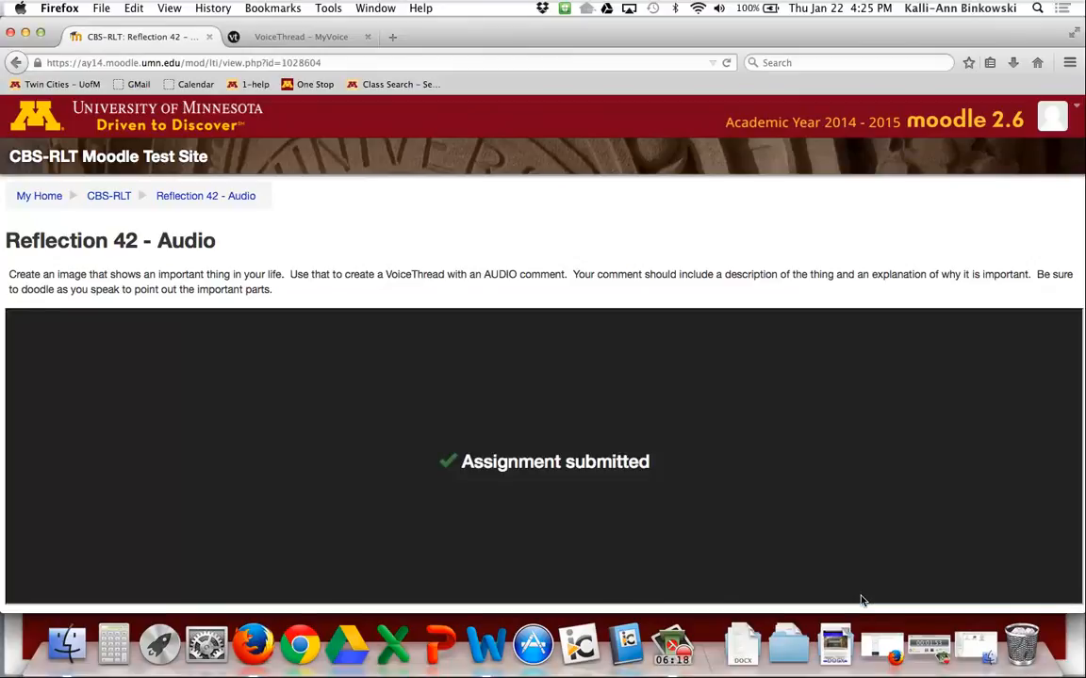